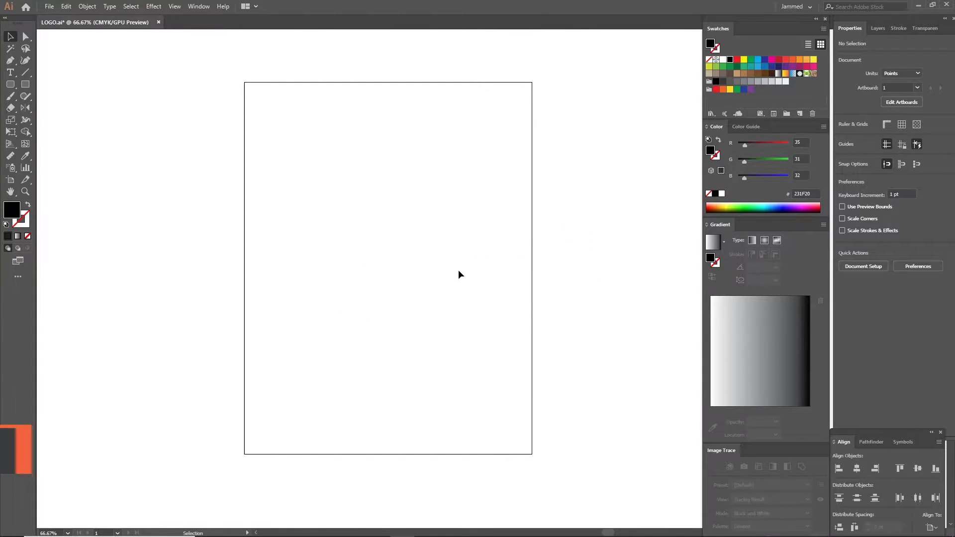
# Add the text "EAGLES" to the artboard and move it to the middle of the page
pyautogui.click(10, 73)
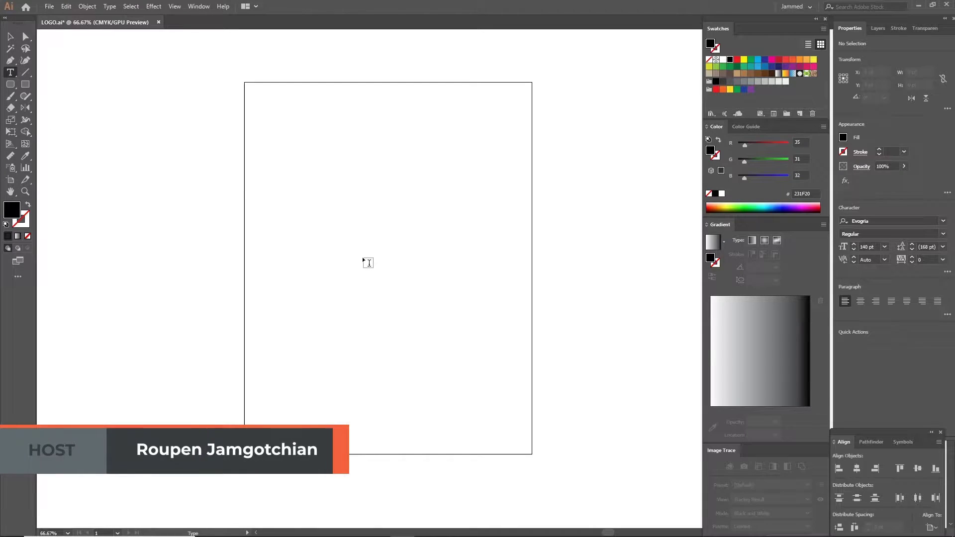
pyautogui.click(336, 222)
pyautogui.write('EAGLES')
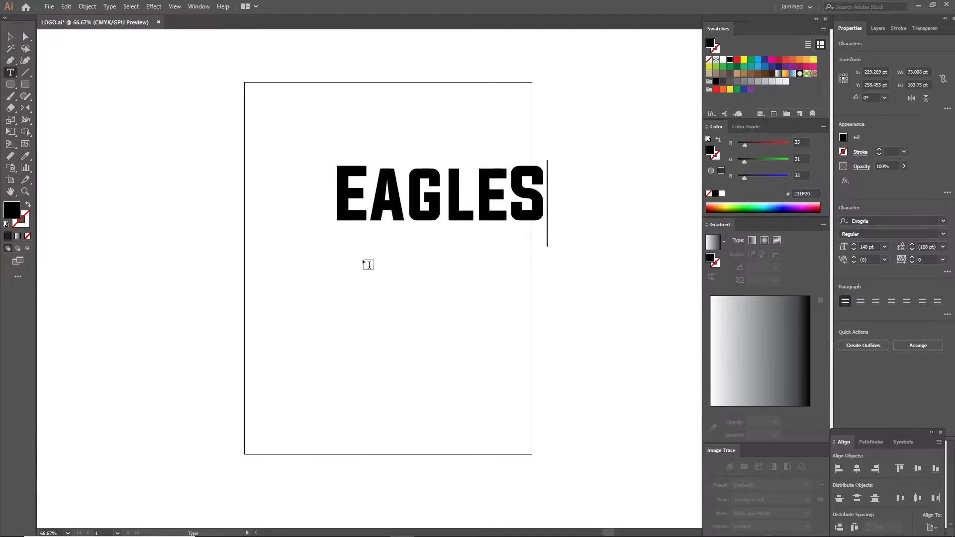
pyautogui.click(10, 36)
pyautogui.moveTo(386, 206); pyautogui.dragTo(343, 271)
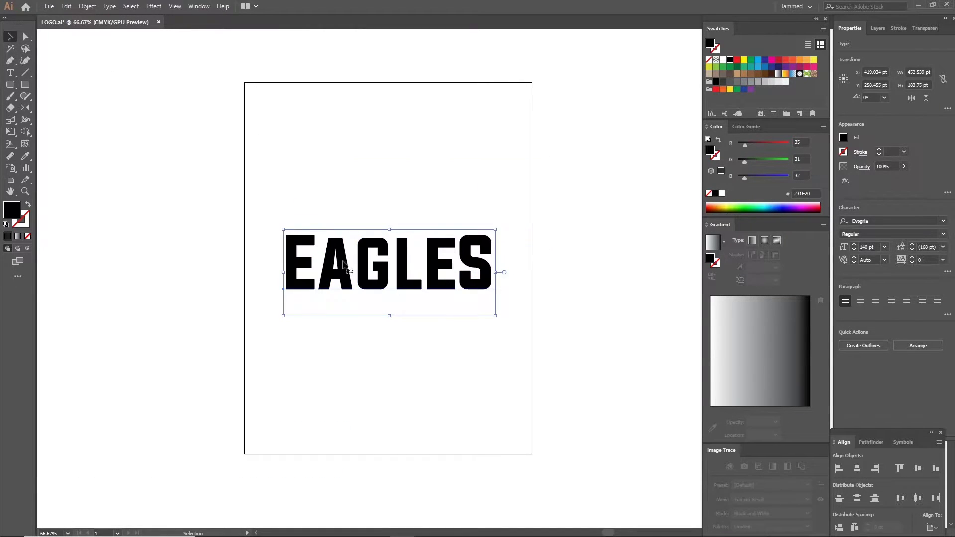
pyautogui.hotkey('ctrl', 'shift', 'a')
pyautogui.hotkey('ctrl', '1')
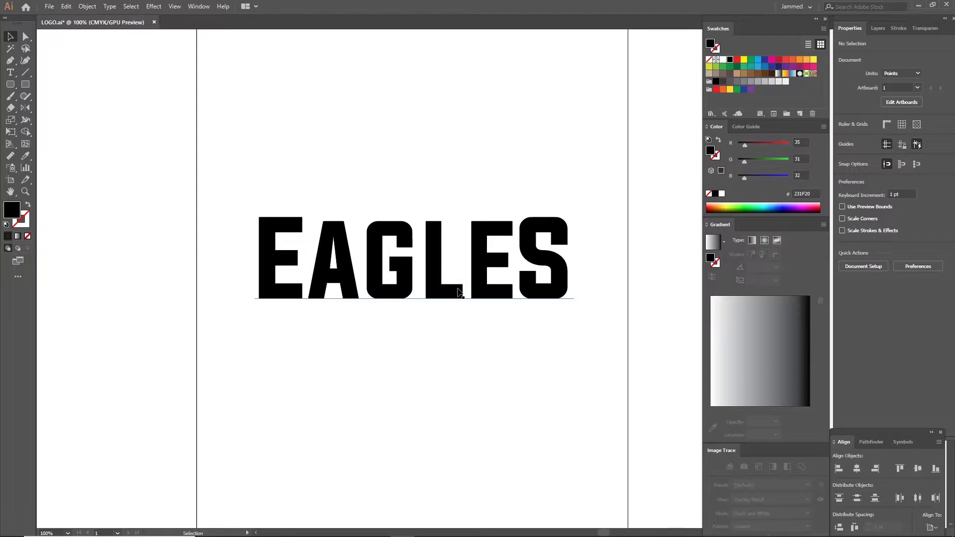
# Set the font size of the first E and the final S in EAGLES to 150 pt
pyautogui.click(449, 287)
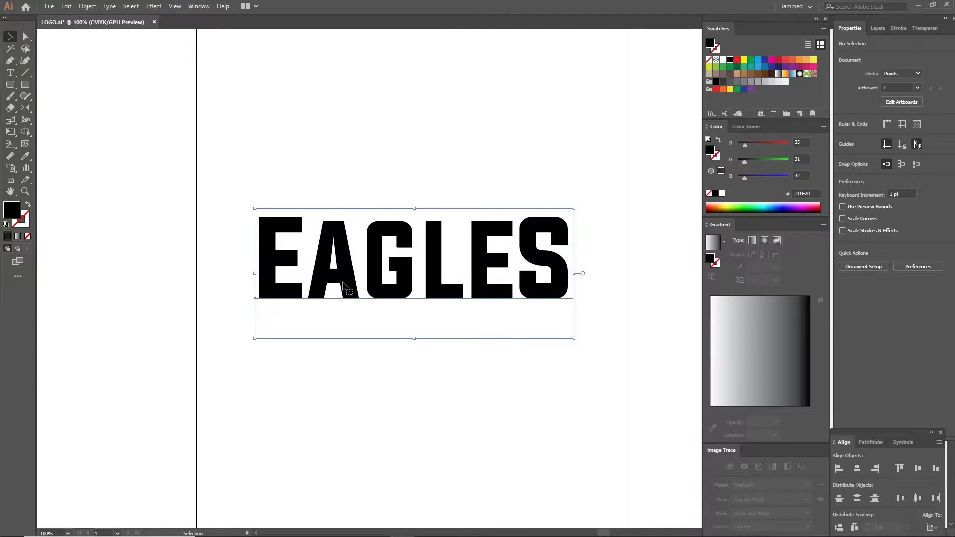
pyautogui.doubleClick(386, 296)
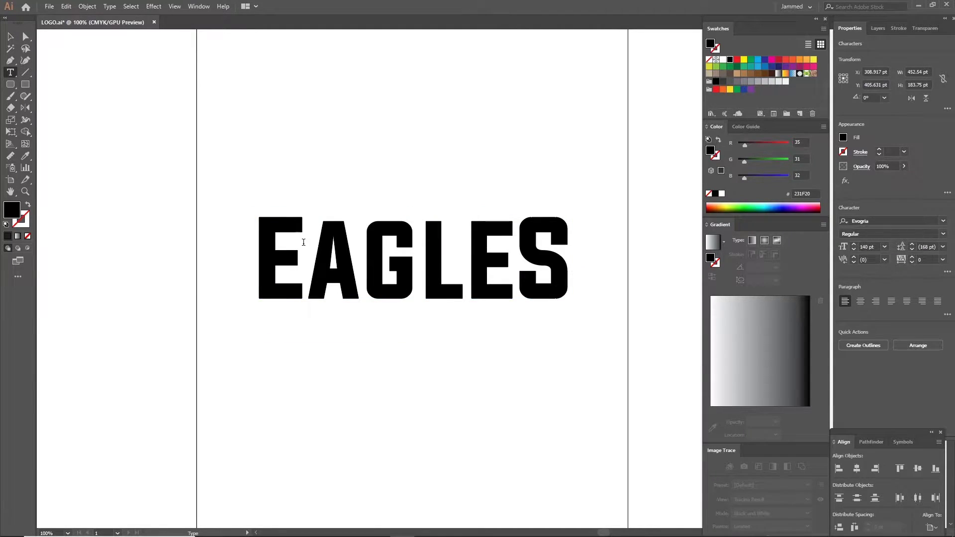
pyautogui.moveTo(304, 243); pyautogui.dragTo(271, 244)
pyautogui.click(854, 246)
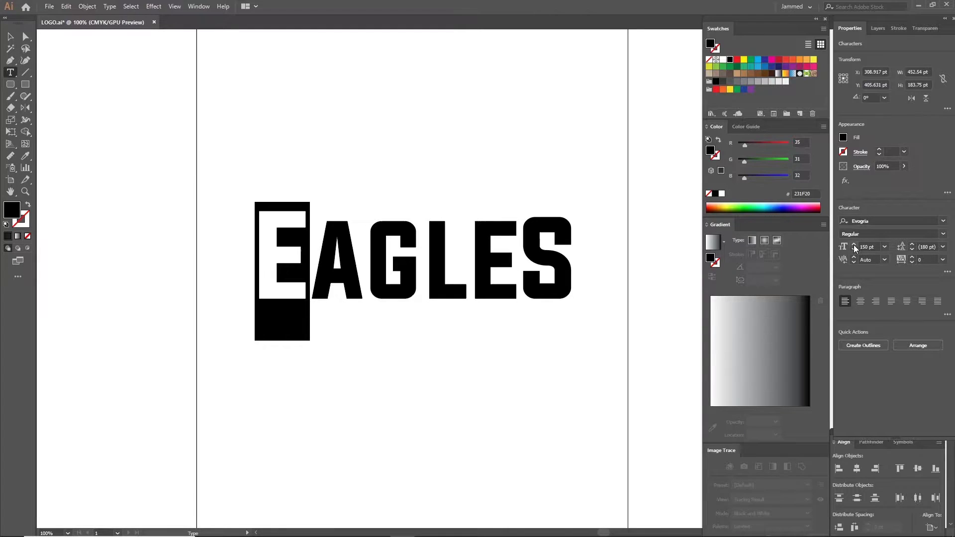
pyautogui.moveTo(583, 248); pyautogui.dragTo(526, 246)
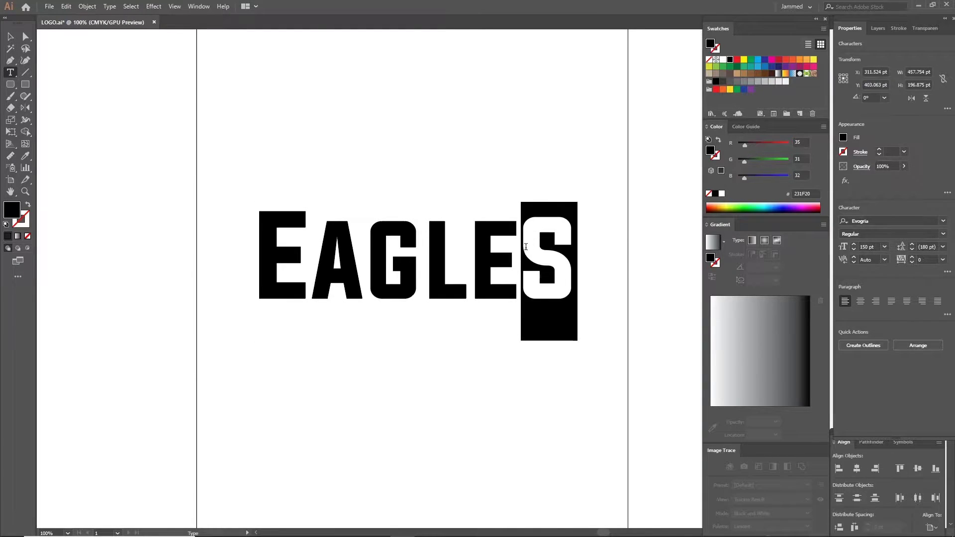
pyautogui.click(854, 245)
pyautogui.click(521, 251)
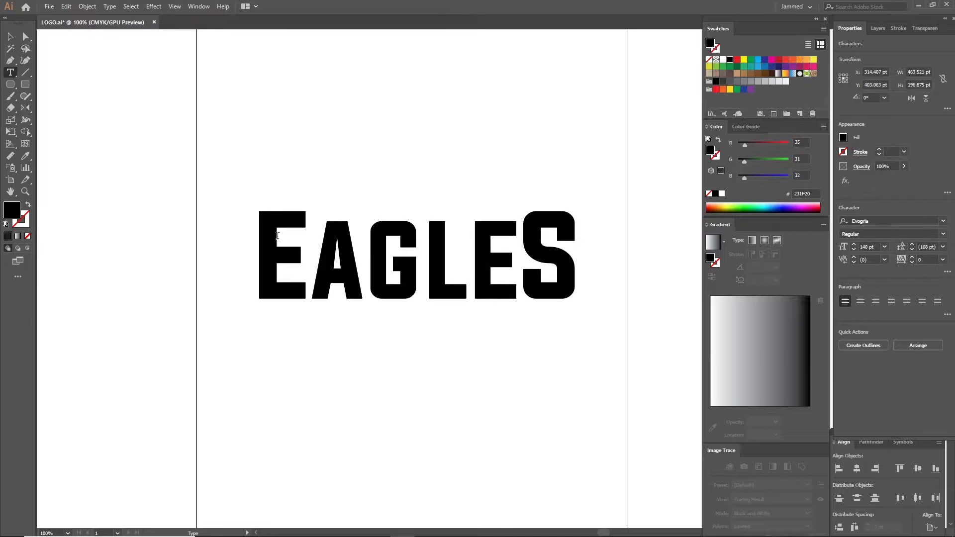
# Slightly reduce the font size of the first E and the final S, keeping them larger than the middle letters
pyautogui.moveTo(304, 244); pyautogui.dragTo(271, 244)
pyautogui.moveTo(579, 247); pyautogui.dragTo(522, 247)
pyautogui.press('Escape')
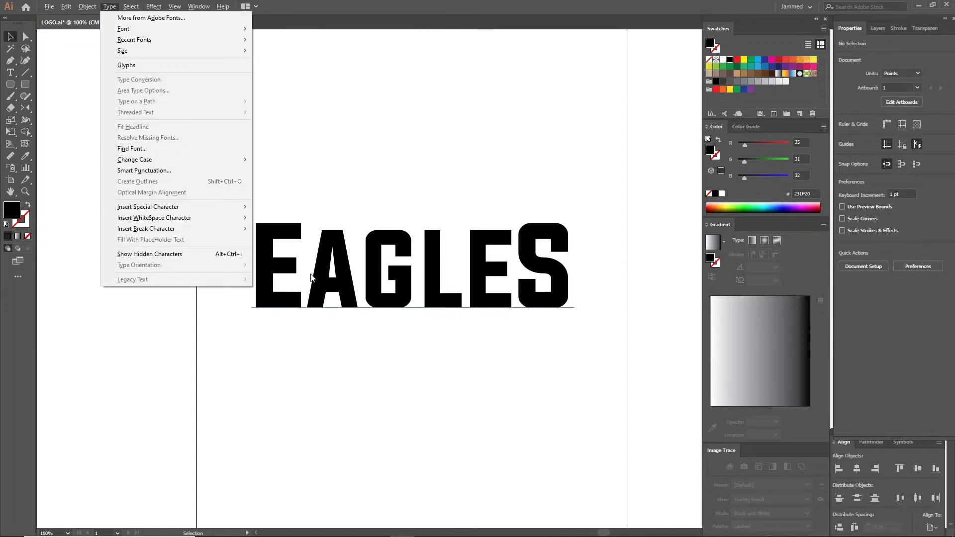
# Tighten the kerning between the letters of EAGLES in steps of -20
pyautogui.doubleClick(312, 278)
pyautogui.hotkey('alt', 'Left')
pyautogui.press('Right')
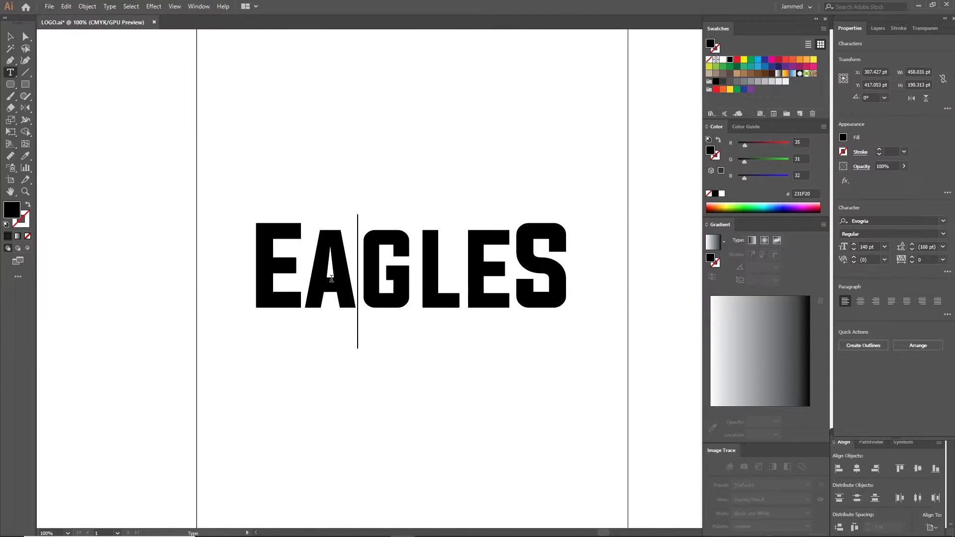
pyautogui.hotkey('alt', 'Left')
pyautogui.press('Right')
pyautogui.hotkey('alt', 'Left')
pyautogui.press('Left')
pyautogui.press('Left')
pyautogui.hotkey('alt', 'Left')
pyautogui.press('Right')
pyautogui.hotkey('alt', 'Left')
pyautogui.press('Right')
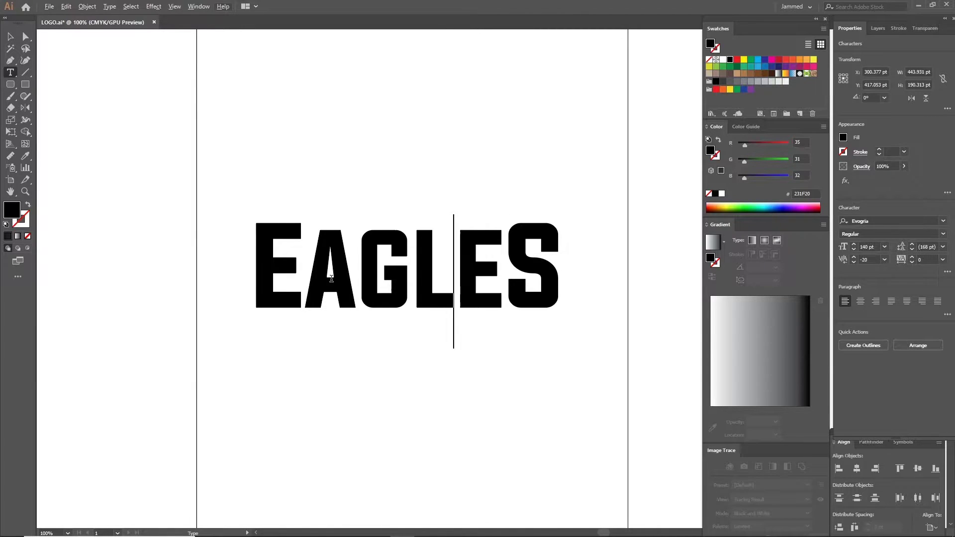
pyautogui.press('Escape')
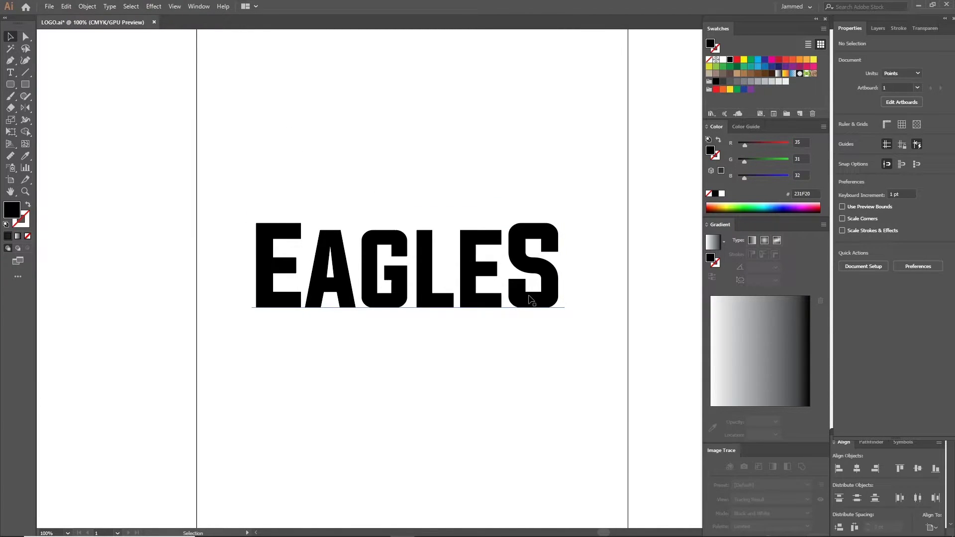
# Convert the EAGLES text to outlines
pyautogui.scroll(-1, 461, 307)
pyautogui.scroll(1, 409, 267)
pyautogui.rightClick(408, 267)
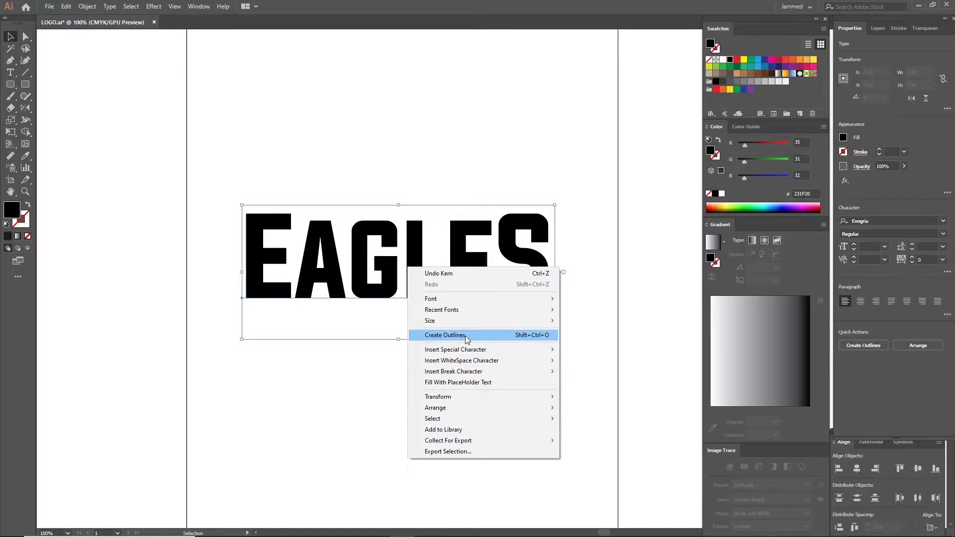
pyautogui.click(465, 336)
# Move the first E and the final S down so their tops align with the tops of the middle letters
pyautogui.press('a')
pyautogui.click(333, 339)
pyautogui.click(268, 259)
pyautogui.keyDown('shift'); pyautogui.click(509, 234); pyautogui.keyUp('shift')
pyautogui.scroll(2, 510, 226)
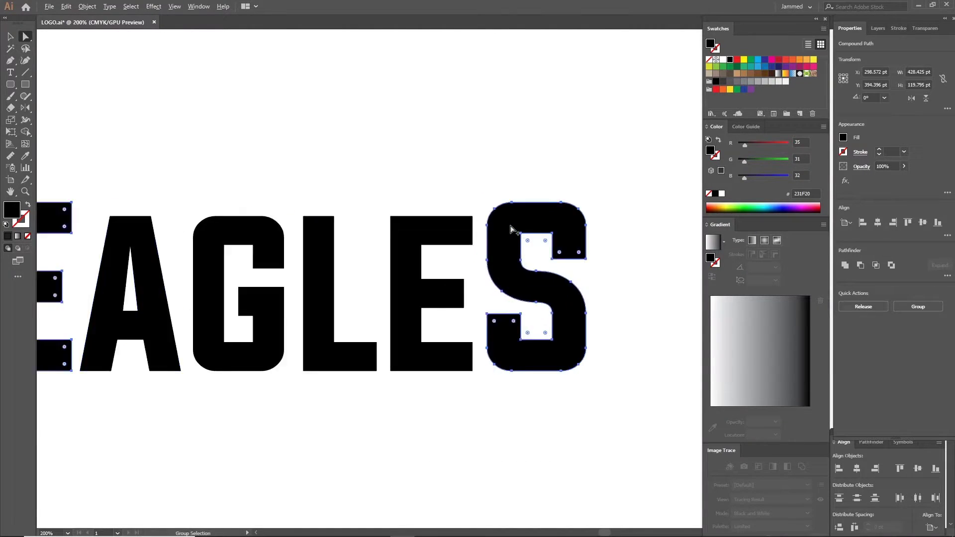
pyautogui.scroll(3, 511, 226)
pyautogui.moveTo(504, 218); pyautogui.dragTo(504, 259)
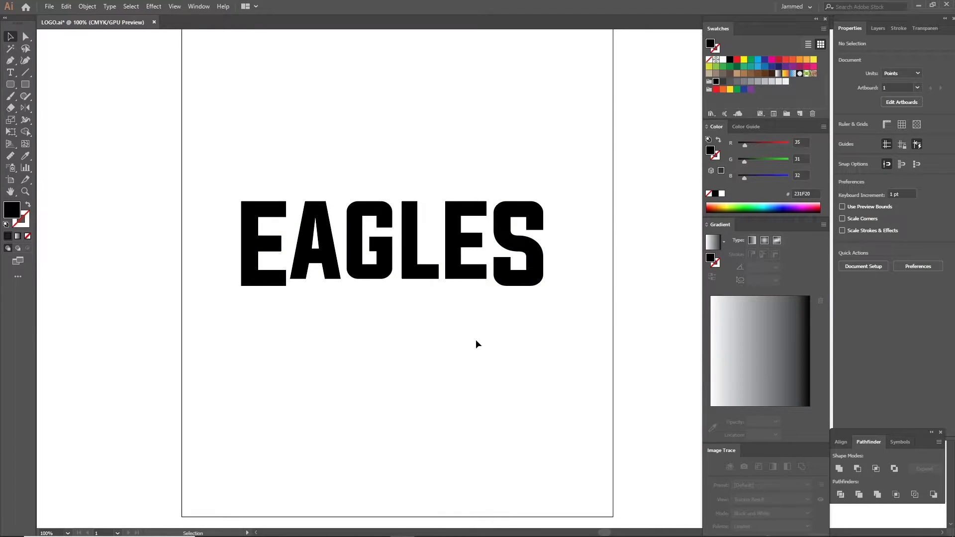
# Draw a small black wedge with a curved outer edge against the upper-left corner of the first E using the Pen tool
pyautogui.scroll(1, 246, 227)
pyautogui.moveTo(199, 215)
pyautogui.mouseDown()
pyautogui.moveTo(188, 241)
pyautogui.moveTo(232, 216)
pyautogui.moveTo(192, 199)
pyautogui.mouseUp()
pyautogui.scroll(3, 227, 233)
pyautogui.press('p')
pyautogui.click(221, 188)
pyautogui.click(232, 188)
pyautogui.click(232, 251)
pyautogui.press('v')
pyautogui.click(221, 213)
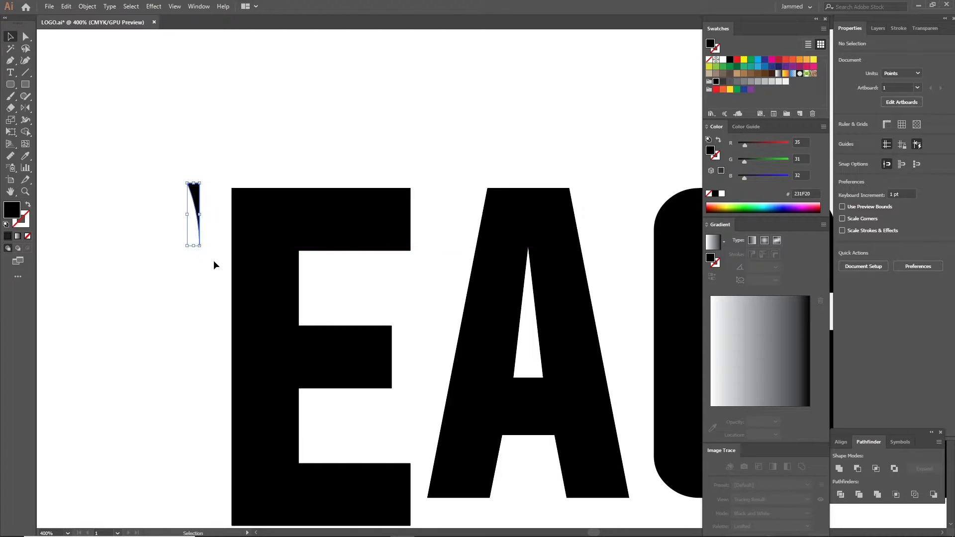
pyautogui.hotkey('ctrl', 'z')
pyautogui.scroll(-1, 115, 255)
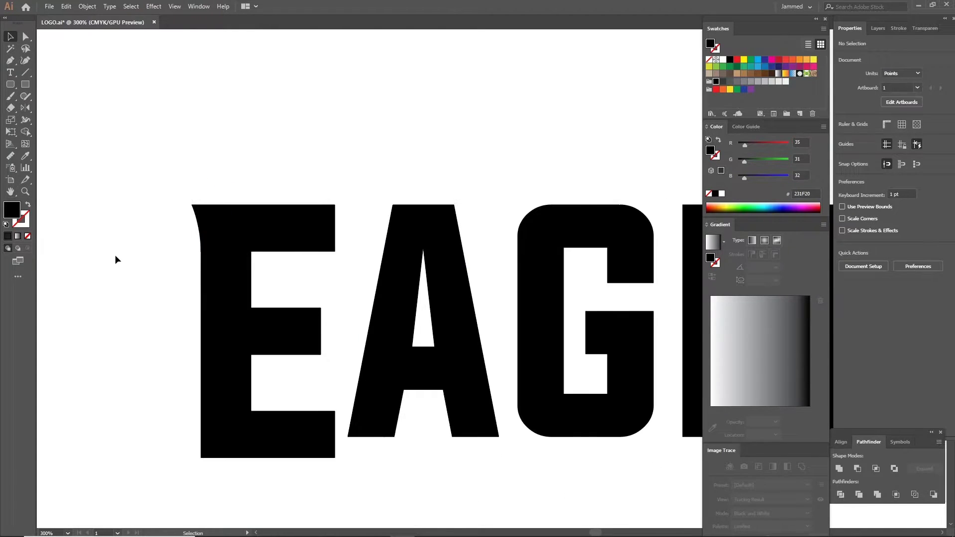
# Place a copy of the wedge to the right of the final S, level with its top edge
pyautogui.scroll(-2, 115, 255)
pyautogui.moveTo(159, 237); pyautogui.dragTo(618, 240)
pyautogui.scroll(3, 619, 240)
# Reflect the copied wedge across the vertical axis and move it against the upper-right edge of the S
pyautogui.rightClick(617, 241)
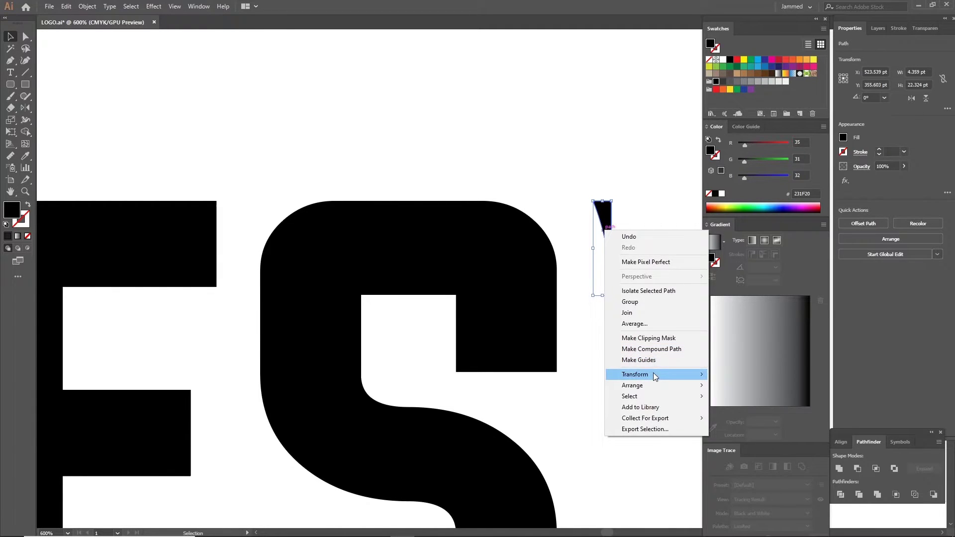
pyautogui.moveTo(653, 374)
pyautogui.click(762, 421)
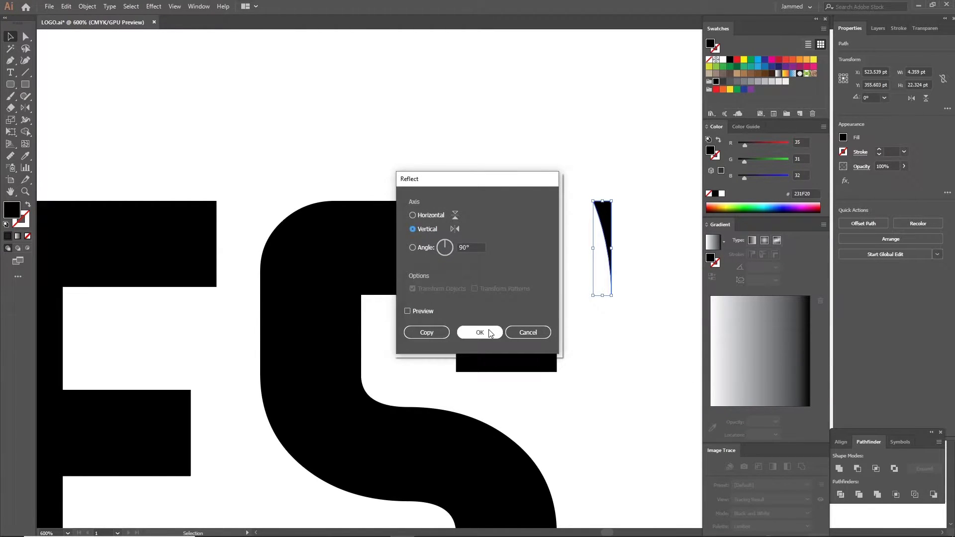
pyautogui.click(490, 333)
pyautogui.scroll(3, 611, 228)
pyautogui.moveTo(585, 232); pyautogui.dragTo(487, 232)
# Draw a black rectangle over the rounded upper-right corner of the S to square it off beside the wedge
pyautogui.hotkey('ctrl', 'shift', 'a')
pyautogui.press('m')
pyautogui.moveTo(466, 156); pyautogui.dragTo(219, 366)
pyautogui.moveTo(375, 366); pyautogui.dragTo(465, 367)
pyautogui.press('v')
pyautogui.hotkey('ctrl', 'shift', 'a')
# Unite all the letters with the added wedges and rectangle using Pathfinder
pyautogui.scroll(-8, 533, 255)
pyautogui.moveTo(173, 157); pyautogui.dragTo(547, 348)
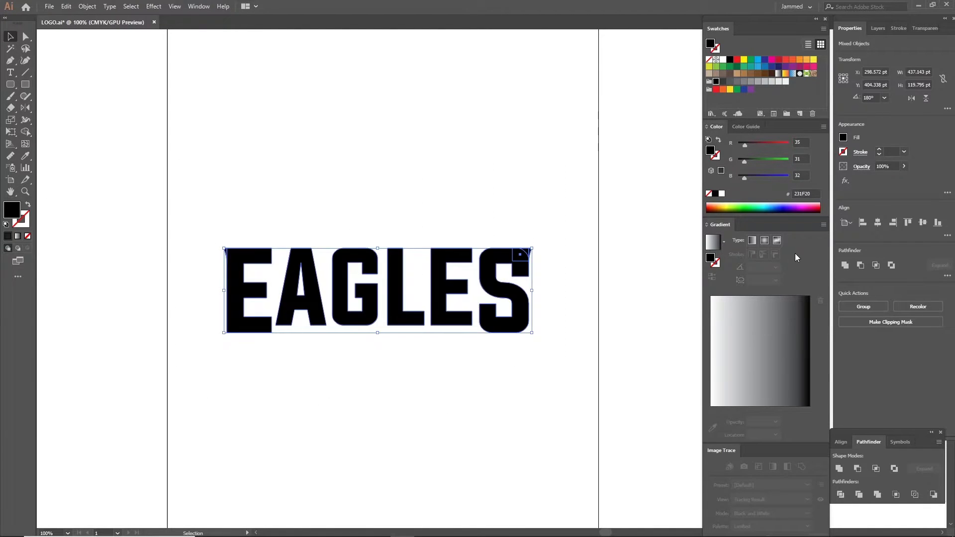
pyautogui.click(850, 264)
pyautogui.click(573, 246)
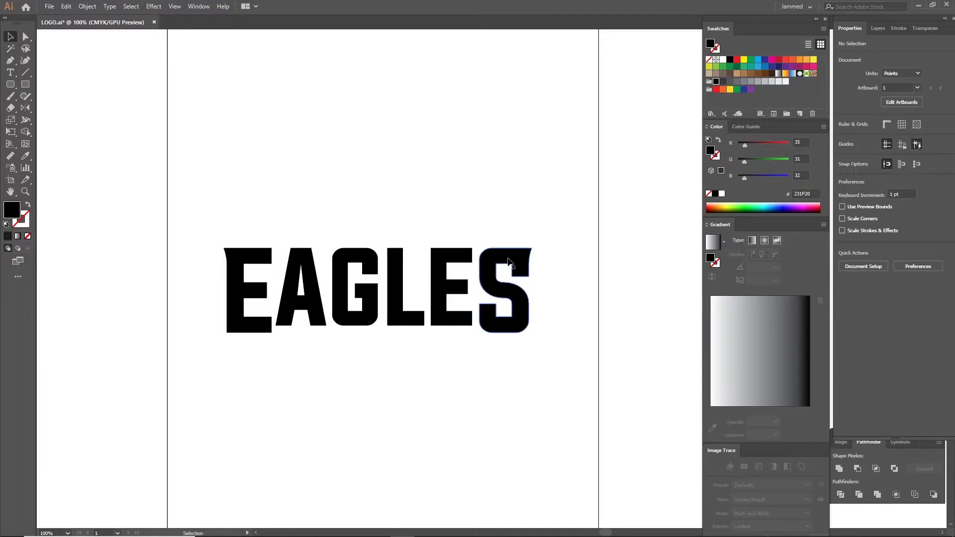
# Duplicate the united EAGLES lettering in place and send the selected lettering to the back
pyautogui.click(509, 263)
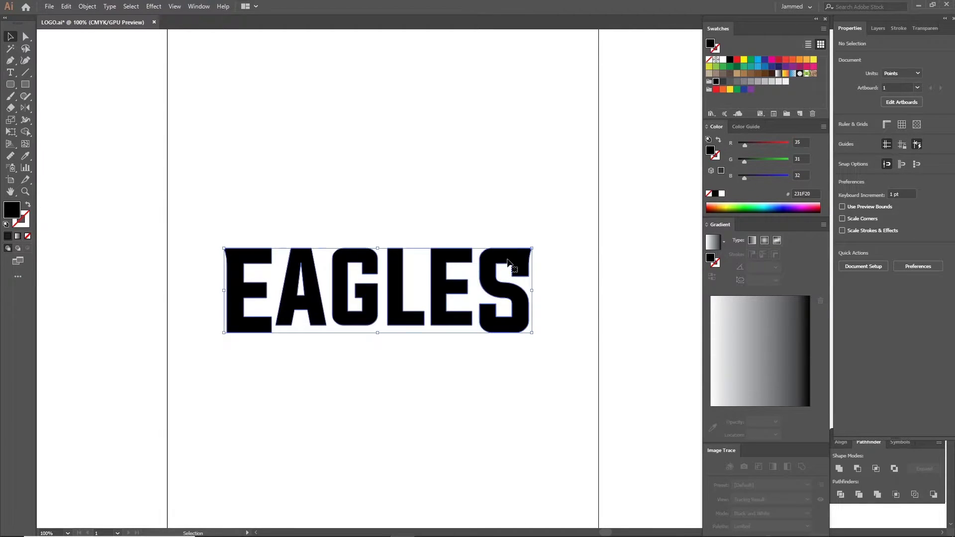
pyautogui.press('a')
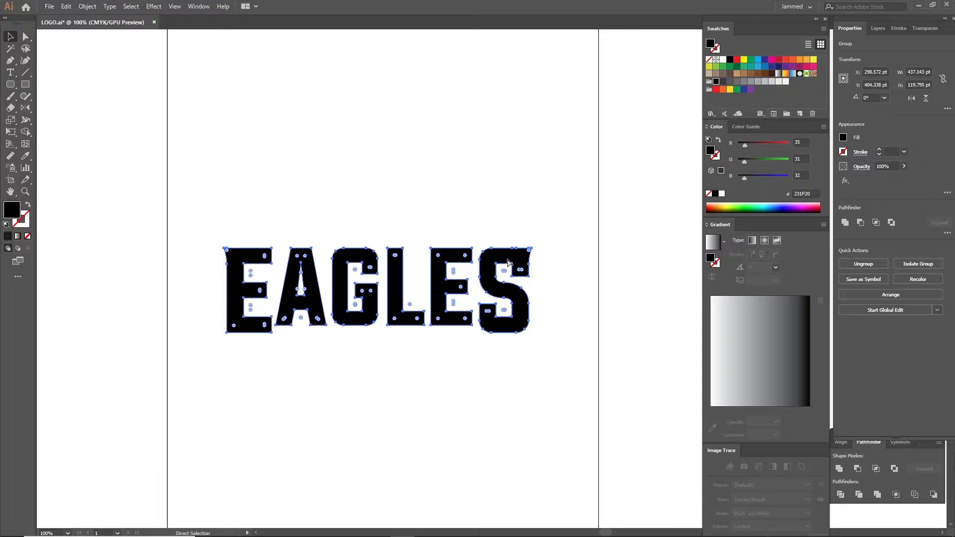
pyautogui.press('v')
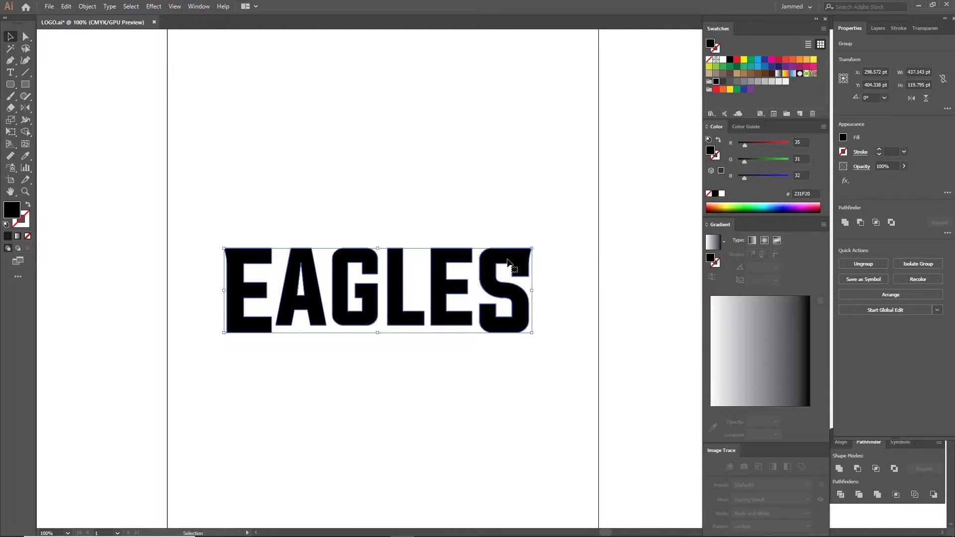
pyautogui.rightClick(509, 263)
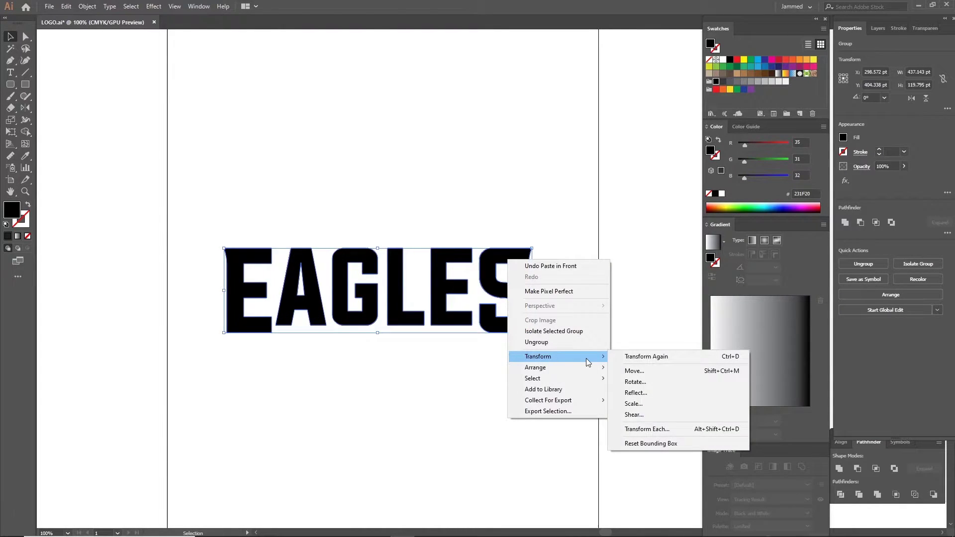
pyautogui.click(642, 400)
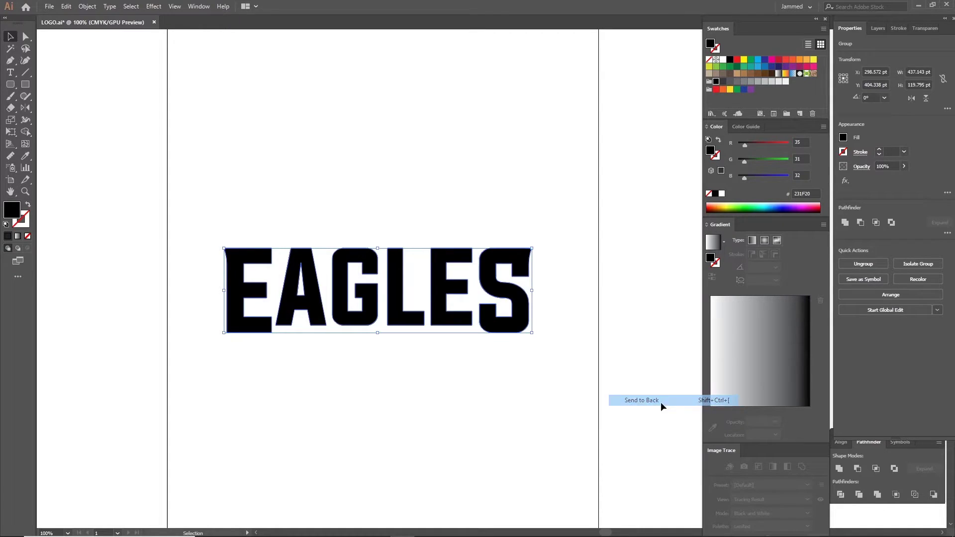
# Offset the path of the back lettering by 21 pt with miter joins and a miter limit of 4
pyautogui.click(89, 6)
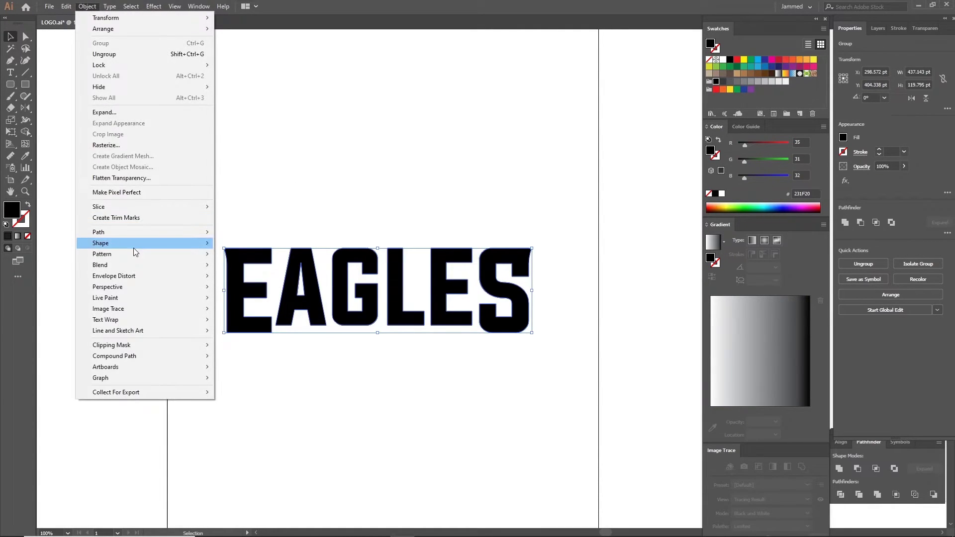
pyautogui.moveTo(117, 236)
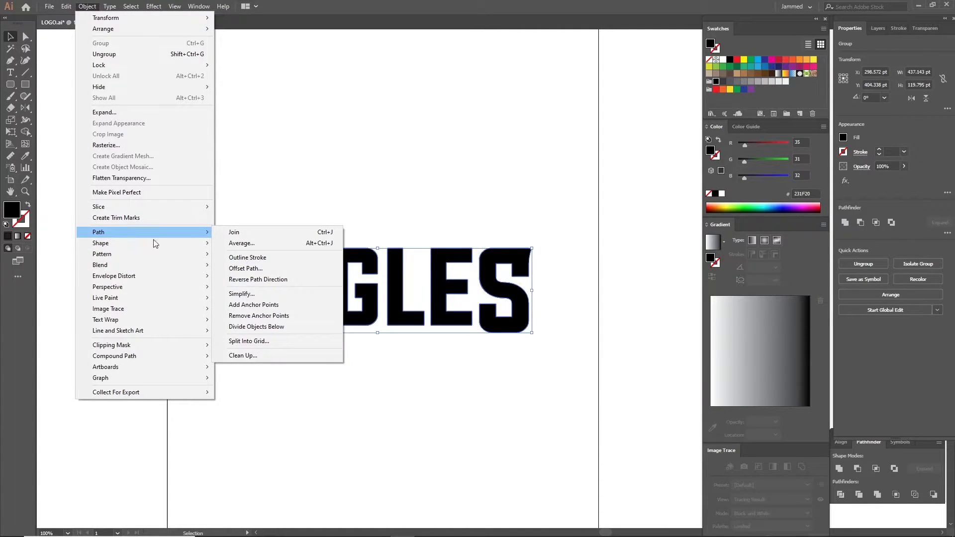
pyautogui.click(277, 269)
pyautogui.click(588, 279)
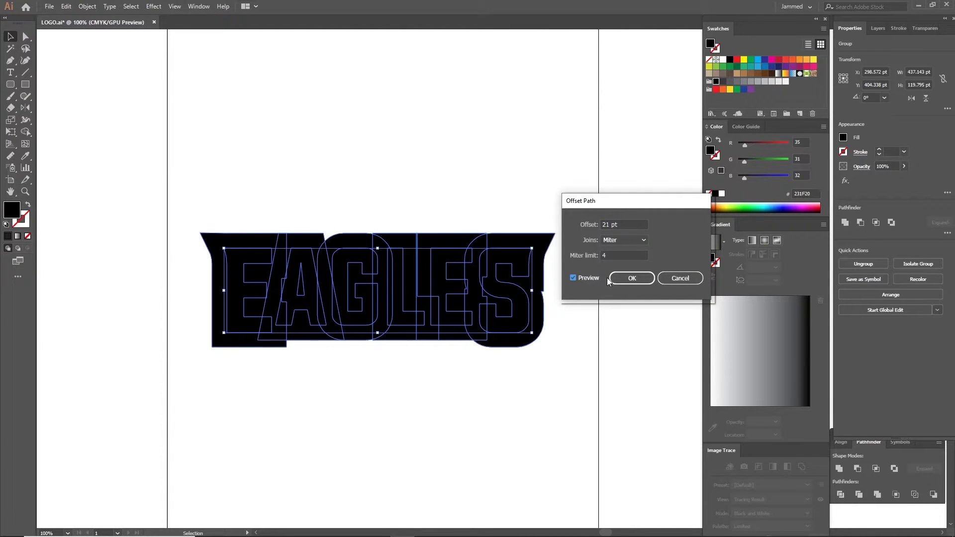
pyautogui.moveTo(610, 225); pyautogui.dragTo(605, 224)
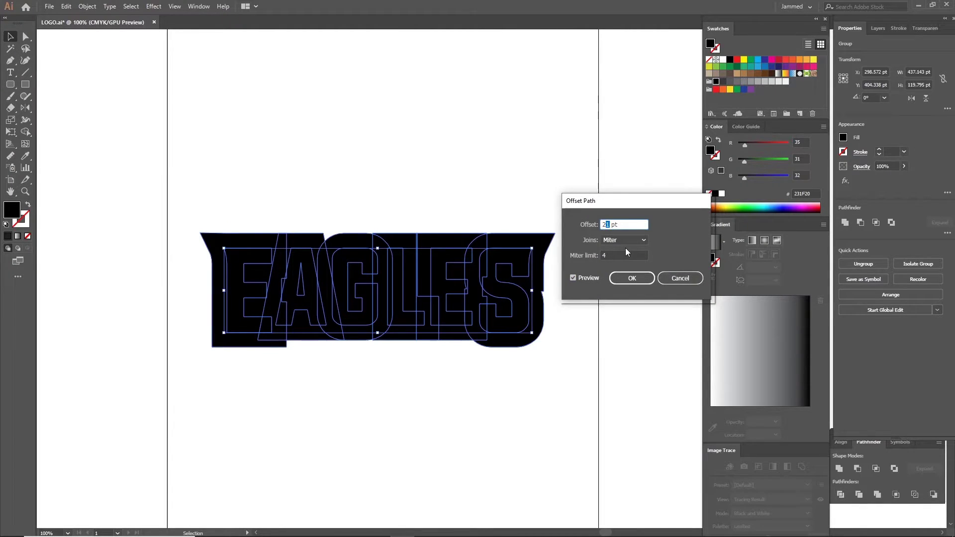
pyautogui.click(632, 278)
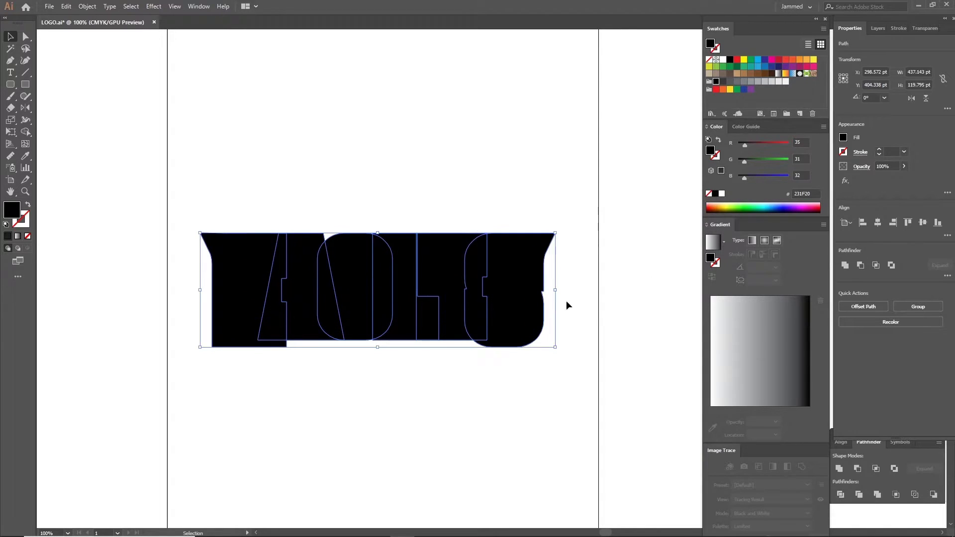
pyautogui.scroll(2, 409, 248)
pyautogui.scroll(4, 407, 245)
pyautogui.scroll(-4, 445, 177)
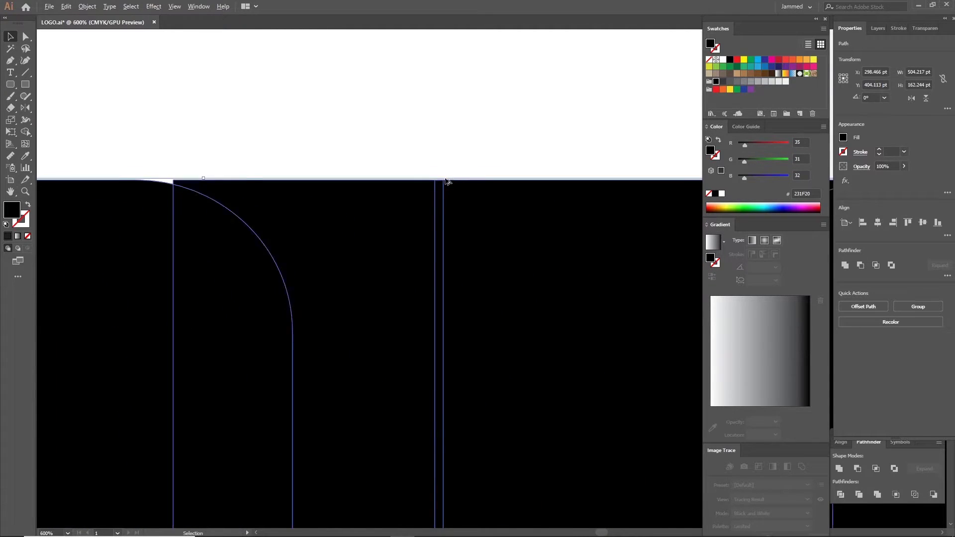
pyautogui.click(380, 171)
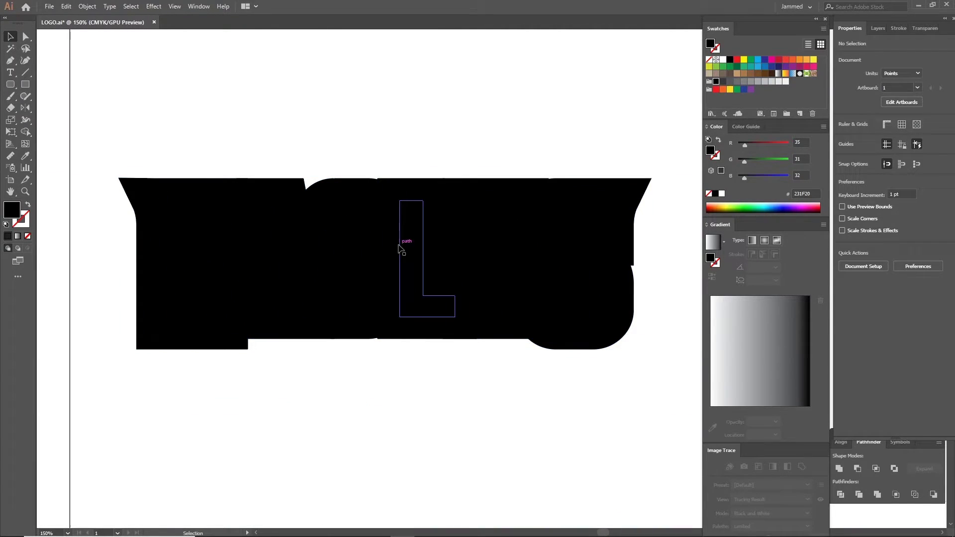
# Fill the front EAGLES lettering with white sampled from the blank artboard
pyautogui.click(407, 253)
pyautogui.press('i')
pyautogui.click(465, 389)
pyautogui.press('v')
pyautogui.click(461, 388)
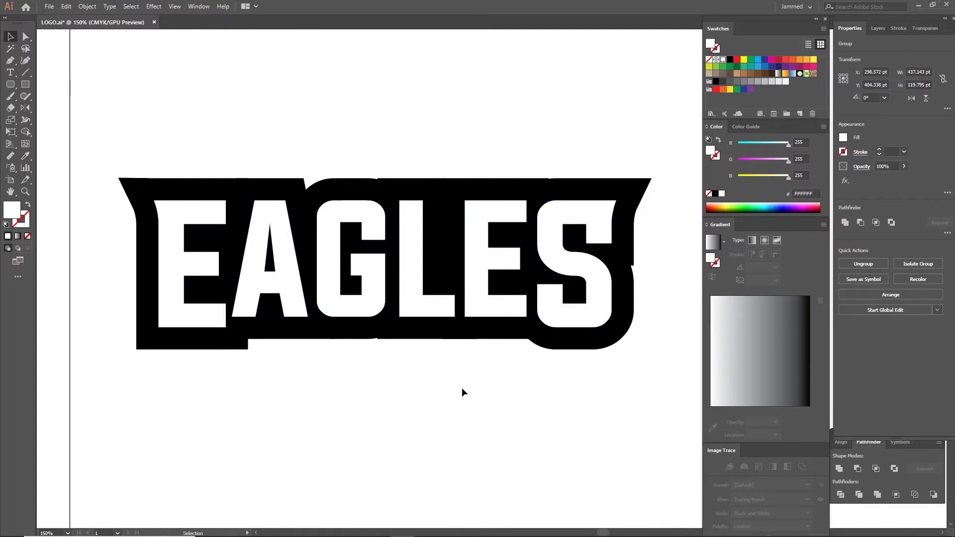
# Warp the whole EAGLES logo with a horizontal Arc at 6% bend and expand its appearance
pyautogui.scroll(-2, 468, 302)
pyautogui.scroll(2, 476, 348)
pyautogui.scroll(-2, 475, 344)
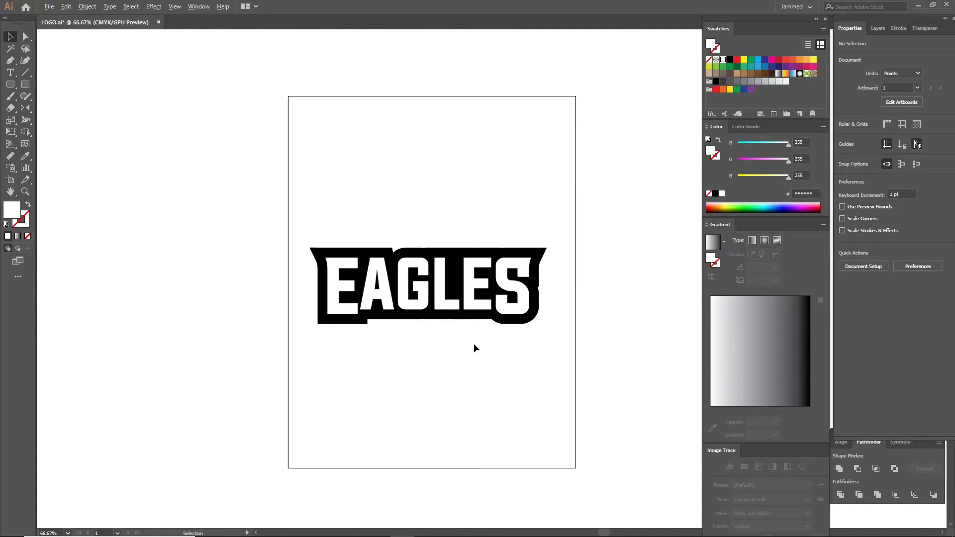
pyautogui.moveTo(293, 231); pyautogui.dragTo(566, 344)
pyautogui.click(87, 6)
pyautogui.moveTo(153, 7)
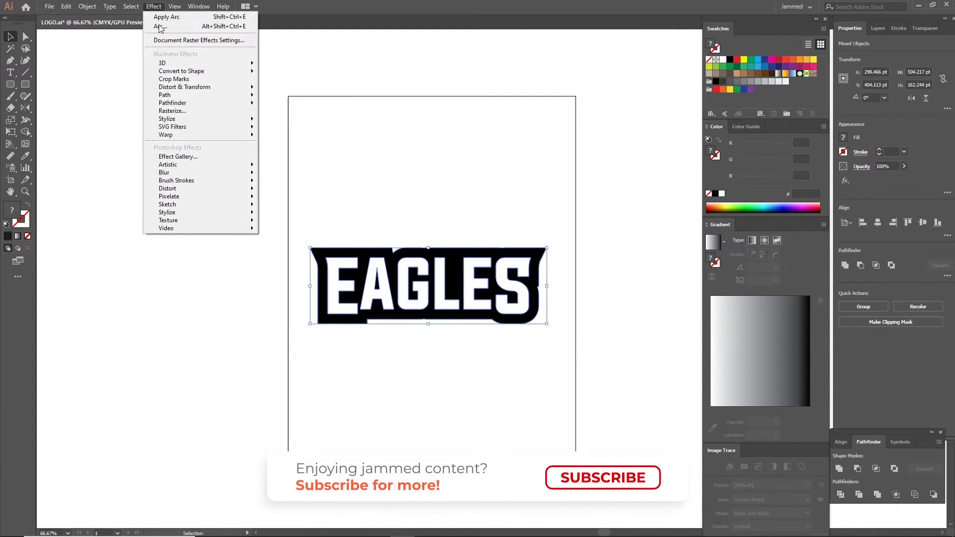
pyautogui.moveTo(181, 135)
pyautogui.click(279, 136)
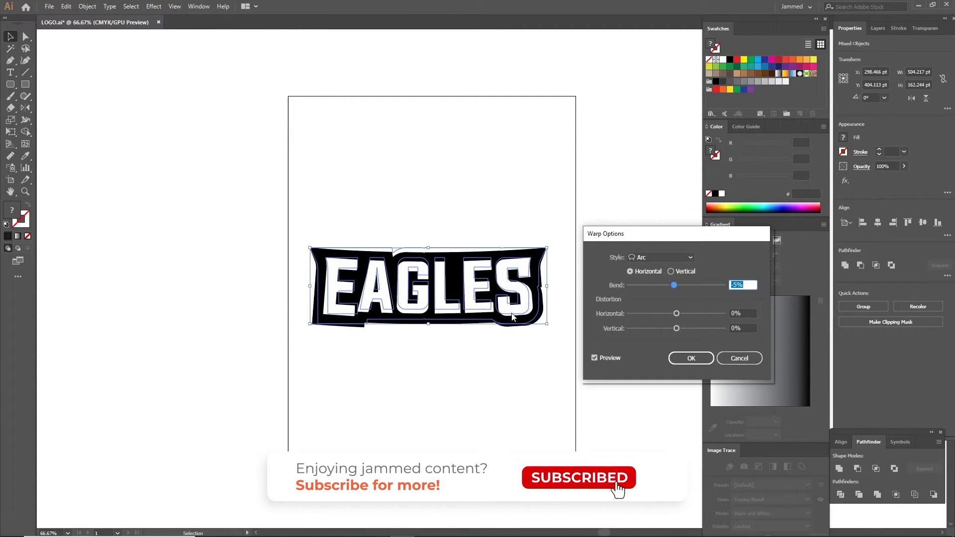
pyautogui.moveTo(674, 285); pyautogui.dragTo(680, 286)
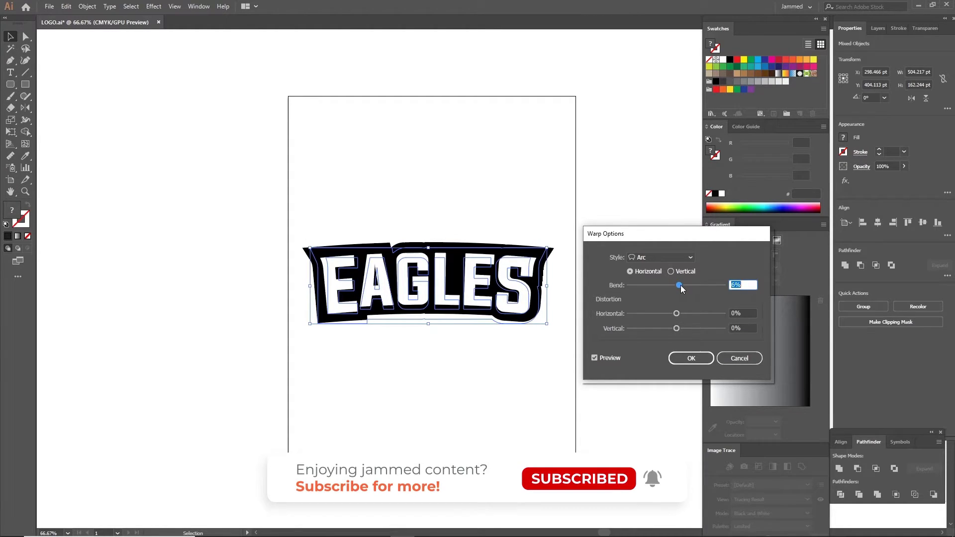
pyautogui.click(691, 359)
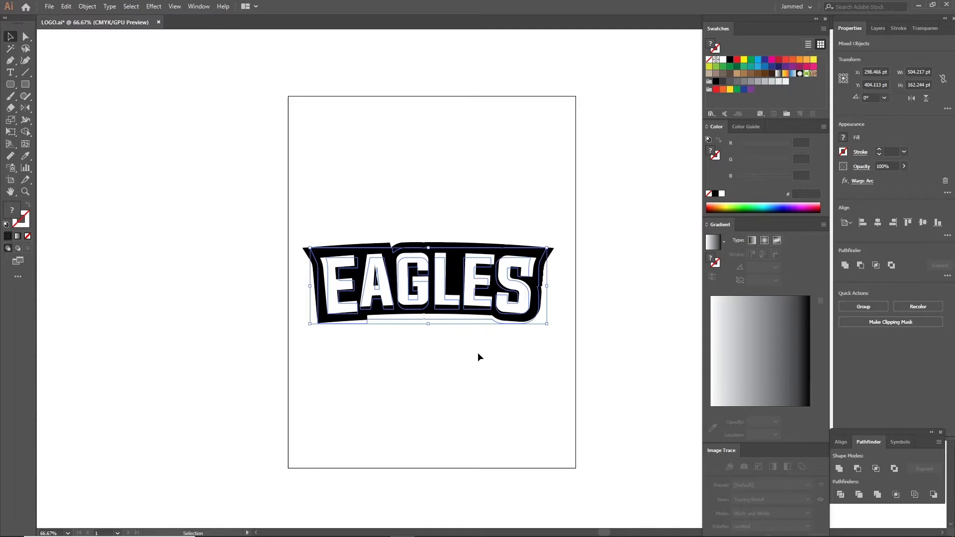
pyautogui.click(87, 6)
pyautogui.click(127, 123)
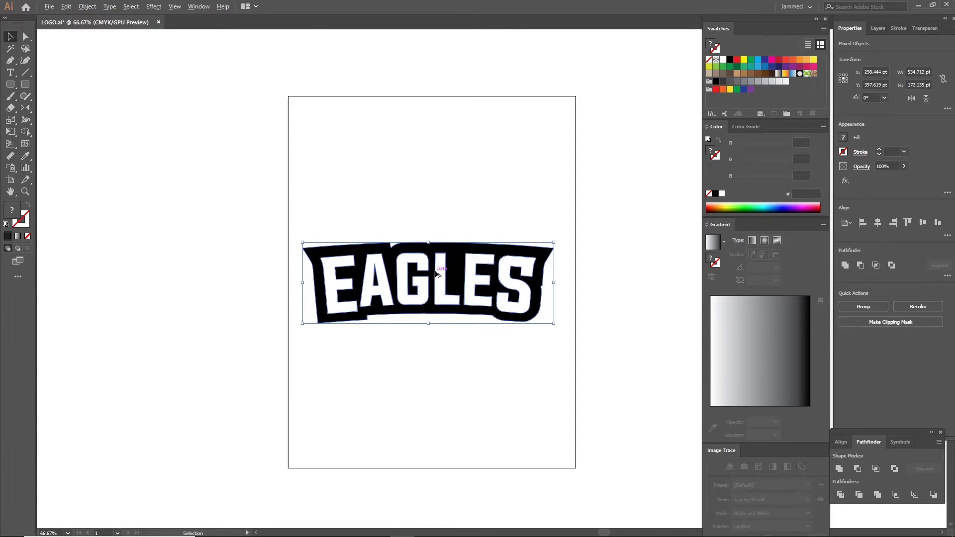
# Place a smaller copy of the outline, about 375 by 121 pt, lower on the logo and unite it into a solid shape
pyautogui.moveTo(416, 267); pyautogui.dragTo(417, 297)
pyautogui.moveTo(557, 324); pyautogui.dragTo(515, 327)
pyautogui.click(840, 469)
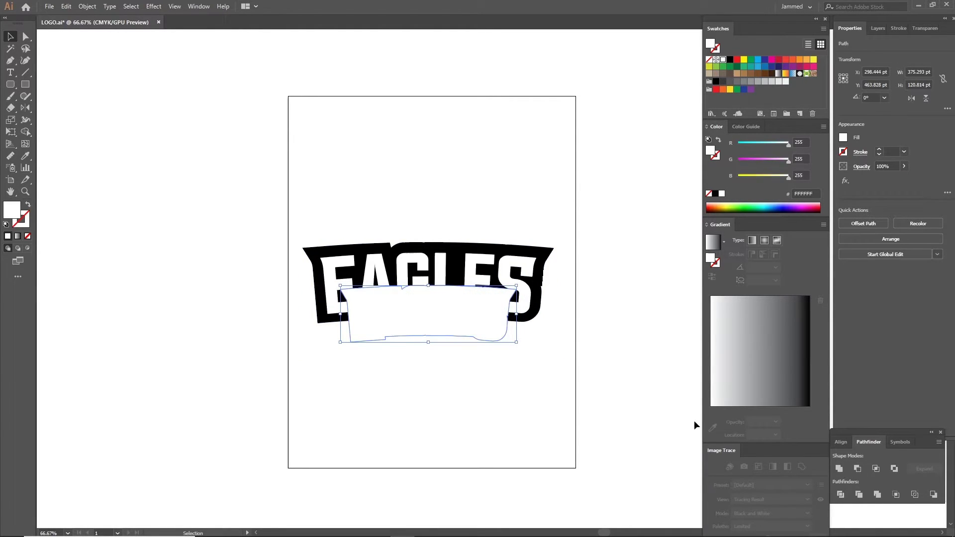
# Fill the smaller outline copy with black sampled from the outline and move it behind the lettering
pyautogui.press('i')
pyautogui.click(538, 294)
pyautogui.press('v')
pyautogui.hotkey('ctrl', '[')
pyautogui.hotkey('ctrl', '[')
pyautogui.hotkey('ctrl', '[')
pyautogui.hotkey('ctrl', '[')
pyautogui.hotkey('ctrl', '[')
pyautogui.hotkey('ctrl', '[')
pyautogui.click(520, 333)
# Draw a black filler shape with the Pen tool joining the outline's lower-right corner to the smaller copy beneath
pyautogui.scroll(2, 519, 315)
pyautogui.press('p')
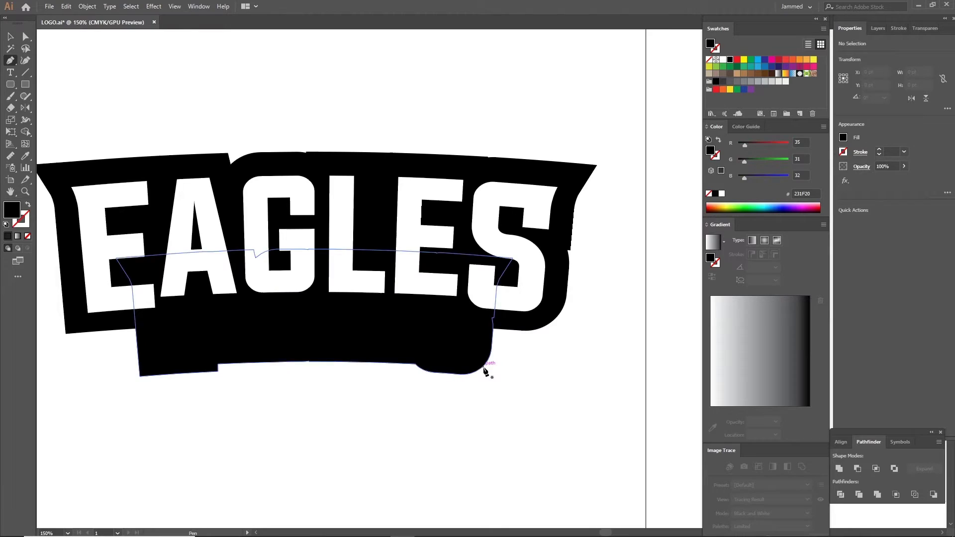
pyautogui.click(480, 369)
pyautogui.click(551, 322)
pyautogui.click(422, 295)
pyautogui.click(438, 352)
pyautogui.click(481, 369)
pyautogui.press('v')
# Draw a matching black filler shape with the Pen tool joining the outline's lower-left corner to the smaller copy
pyautogui.moveTo(441, 338); pyautogui.dragTo(574, 332)
pyautogui.press('p')
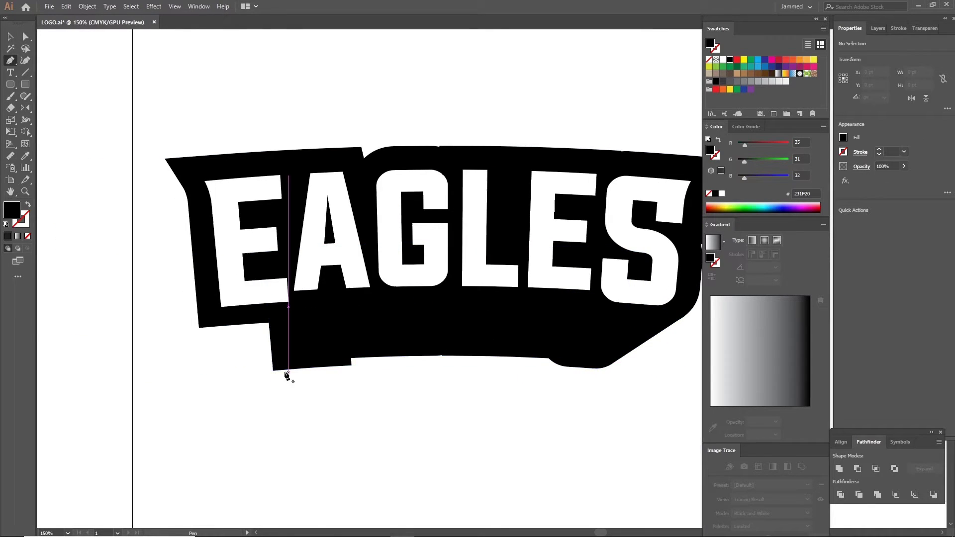
pyautogui.click(273, 370)
pyautogui.click(199, 328)
pyautogui.click(273, 313)
pyautogui.click(308, 328)
pyautogui.click(273, 371)
# Unite both filler shapes with the lower black copy and send the result to the back
pyautogui.press('v')
pyautogui.keyDown('shift'); pyautogui.click(334, 360); pyautogui.keyUp('shift')
pyautogui.keyDown('shift'); pyautogui.click(628, 342); pyautogui.keyUp('shift')
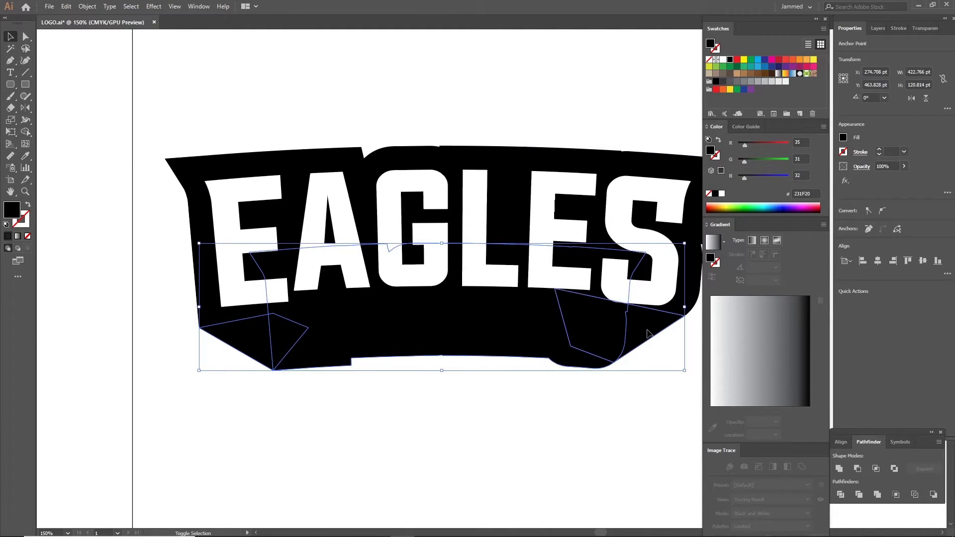
pyautogui.click(839, 469)
pyautogui.hotkey('ctrl', 'shift', '[')
pyautogui.click(561, 479)
pyautogui.scroll(-3, 468, 378)
pyautogui.moveTo(474, 382); pyautogui.dragTo(425, 381)
pyautogui.scroll(6, 484, 333)
pyautogui.hotkey('ctrl', '1')
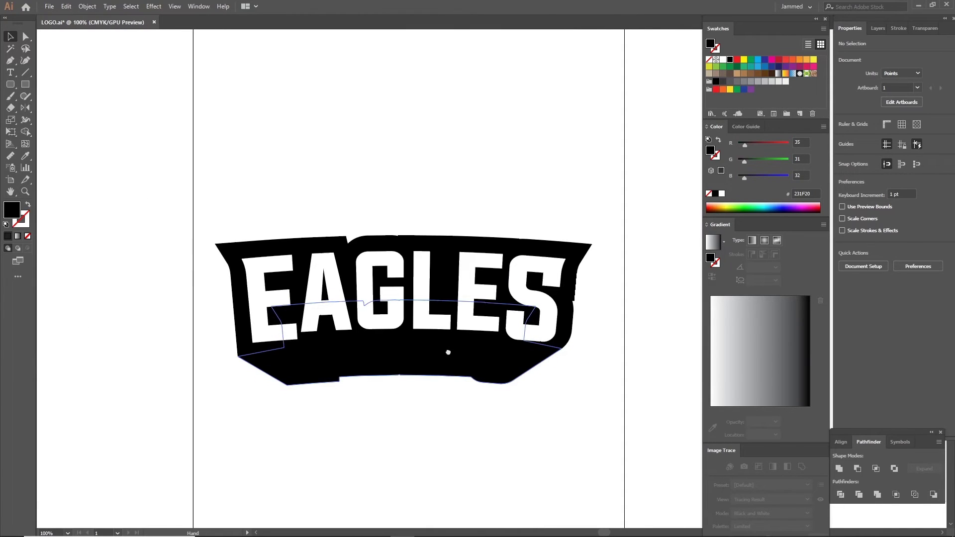
pyautogui.press('p')
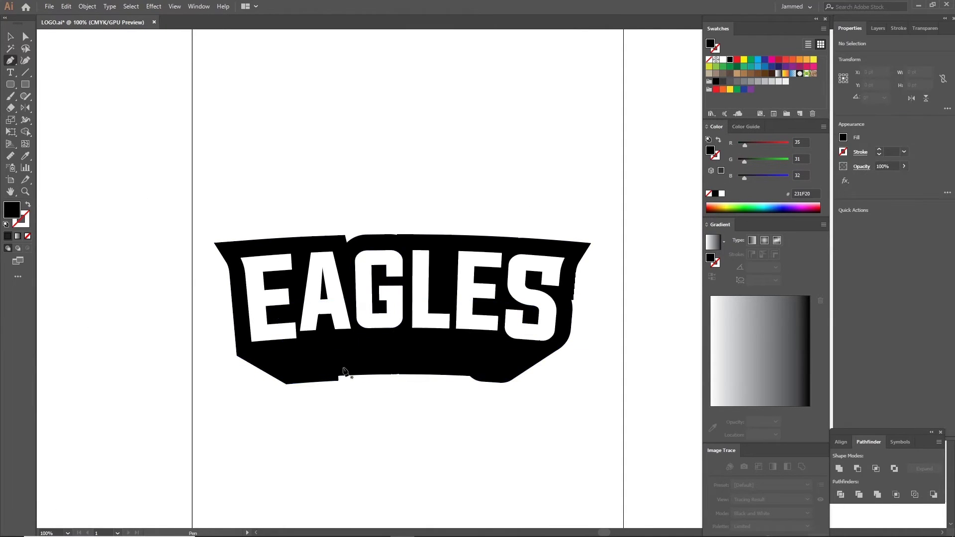
pyautogui.hotkey('ctrl', '-')
pyautogui.press('v')
pyautogui.click(343, 290)
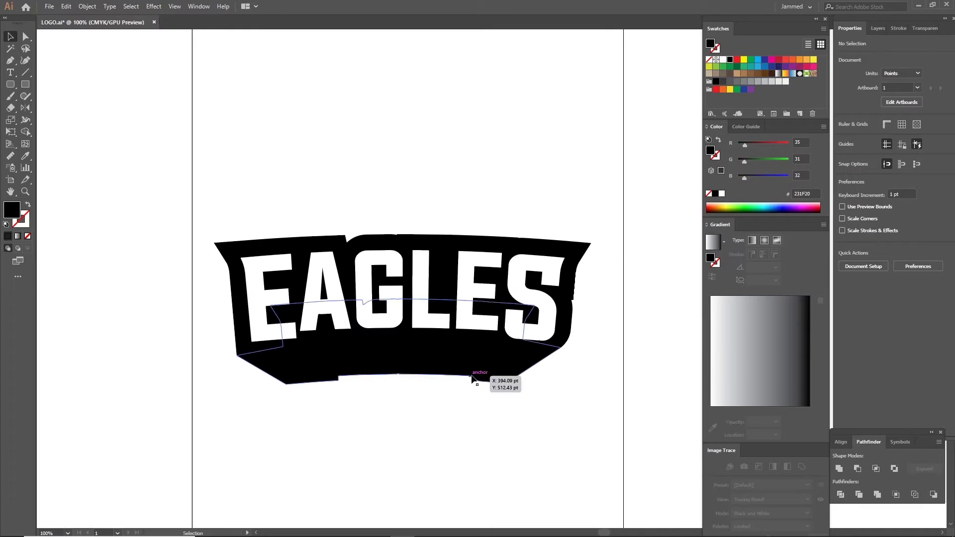
pyautogui.press('p')
pyautogui.hotkey('ctrl', '-')
# Offset the path of the white EAGLES lettering by -3 pt with miter joins and a miter limit of 4
pyautogui.press('v')
pyautogui.click(341, 310)
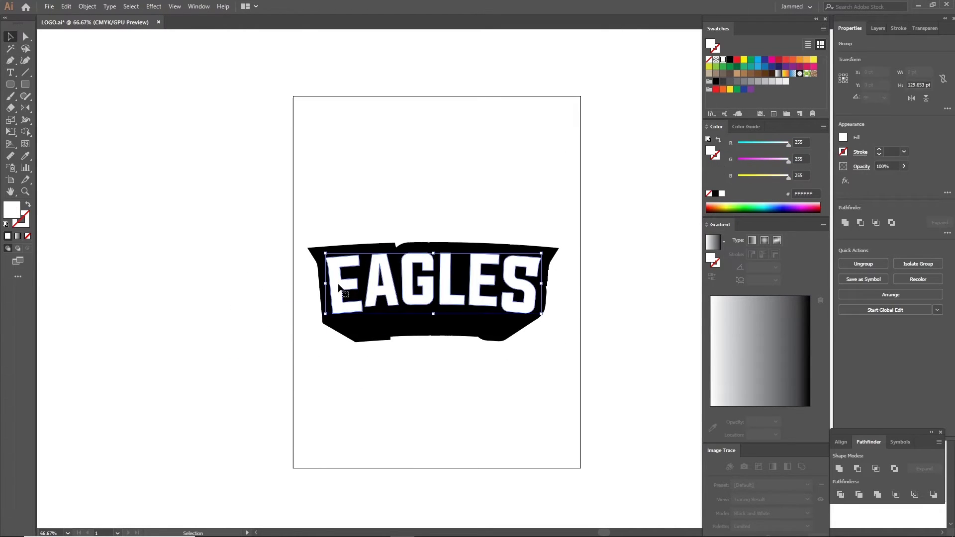
pyautogui.click(87, 6)
pyautogui.moveTo(99, 232)
pyautogui.click(284, 269)
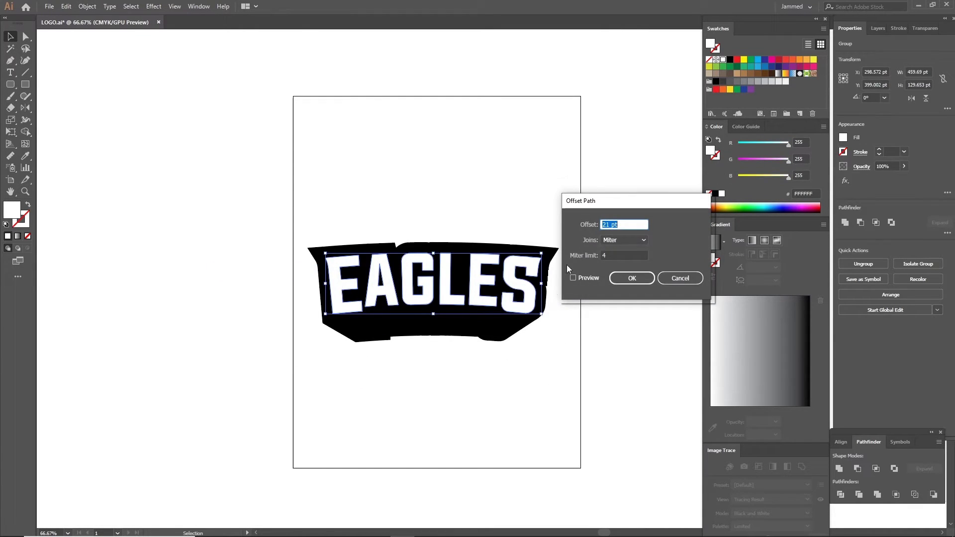
pyautogui.click(585, 278)
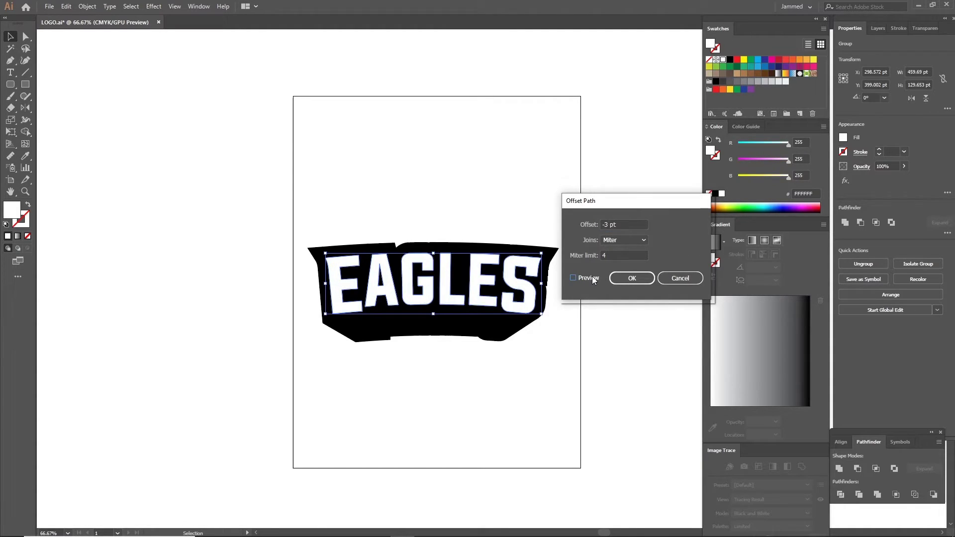
pyautogui.click(632, 278)
# Draw a large closed shape, about 1052 by 280 pt, with a curved upper edge crossing the middle of the lettering
pyautogui.click(10, 60)
pyautogui.moveTo(189, 309)
pyautogui.mouseDown()
pyautogui.moveTo(401, 270)
pyautogui.moveTo(391, 272)
pyautogui.mouseUp()
pyautogui.moveTo(626, 301); pyautogui.dragTo(740, 325)
pyautogui.click(652, 407)
pyautogui.click(277, 413)
pyautogui.click(190, 310)
pyautogui.press('v')
pyautogui.moveTo(467, 329); pyautogui.dragTo(463, 324)
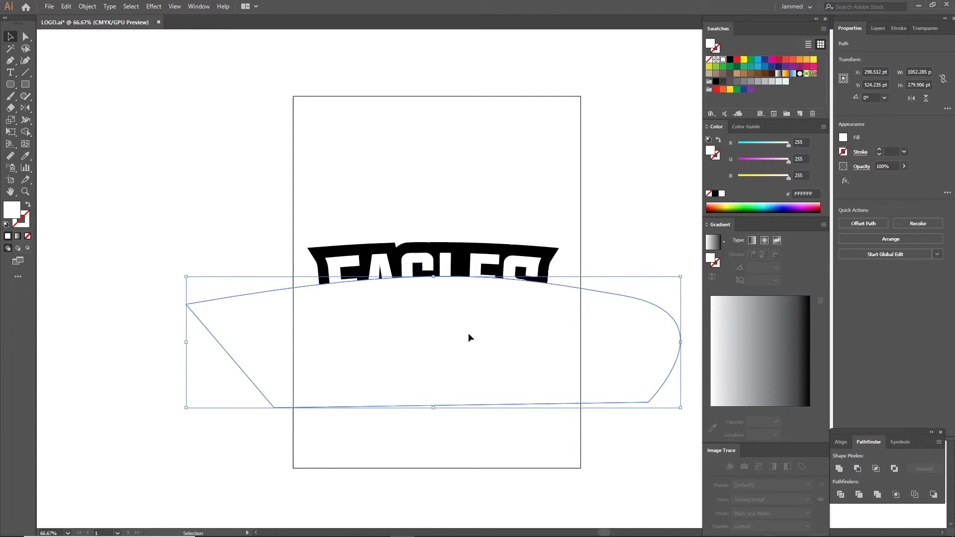
# Select the inset paths of all six letters together with the large curved shape and fill them with light gray D1D3D4
pyautogui.hotkey('ctrl', '=')
pyautogui.hotkey('ctrl', '=')
pyautogui.hotkey('ctrl', '-')
pyautogui.hotkey('ctrl', '-')
pyautogui.scroll(4, 477, 263)
pyautogui.press('a')
pyautogui.click(460, 369)
pyautogui.keyDown('shift'); pyautogui.click(329, 378); pyautogui.keyUp('shift')
pyautogui.scroll(-2, 360, 371)
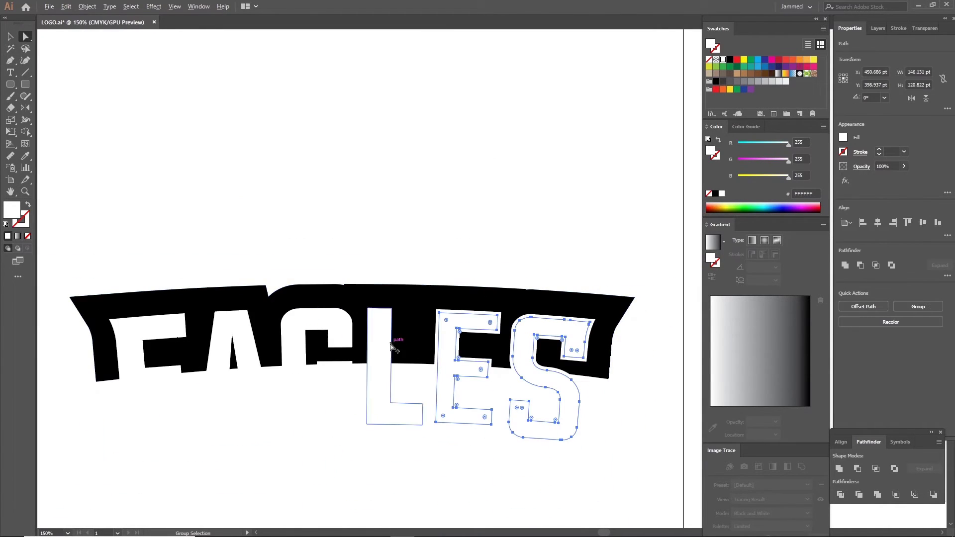
pyautogui.keyDown('shift'); pyautogui.click(388, 342); pyautogui.keyUp('shift')
pyautogui.keyDown('shift'); pyautogui.click(298, 348); pyautogui.keyUp('shift')
pyautogui.keyDown('shift'); pyautogui.click(214, 352); pyautogui.keyUp('shift')
pyautogui.keyDown('ctrl'); pyautogui.keyDown('shift'); pyautogui.click(190, 356); pyautogui.keyUp('shift'); pyautogui.keyUp('ctrl')
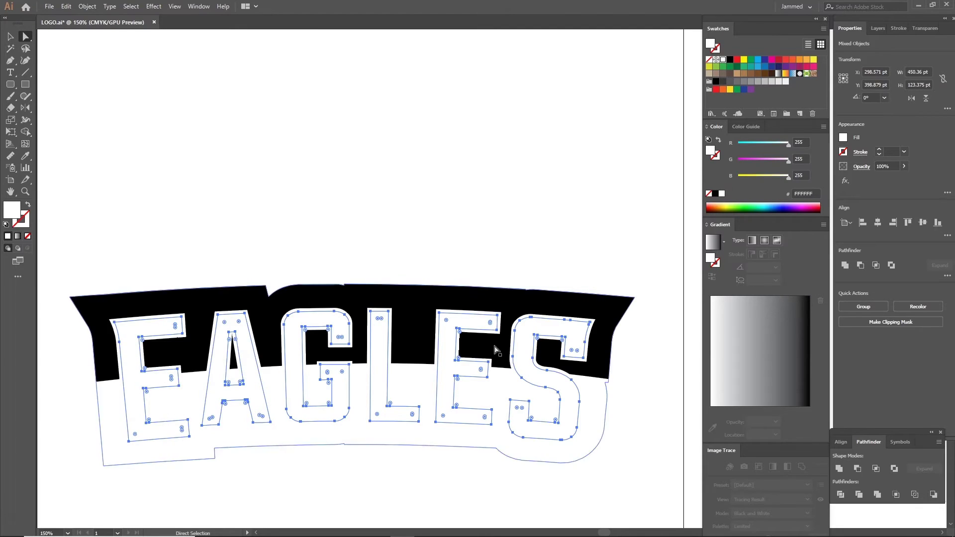
pyautogui.scroll(1, 608, 474)
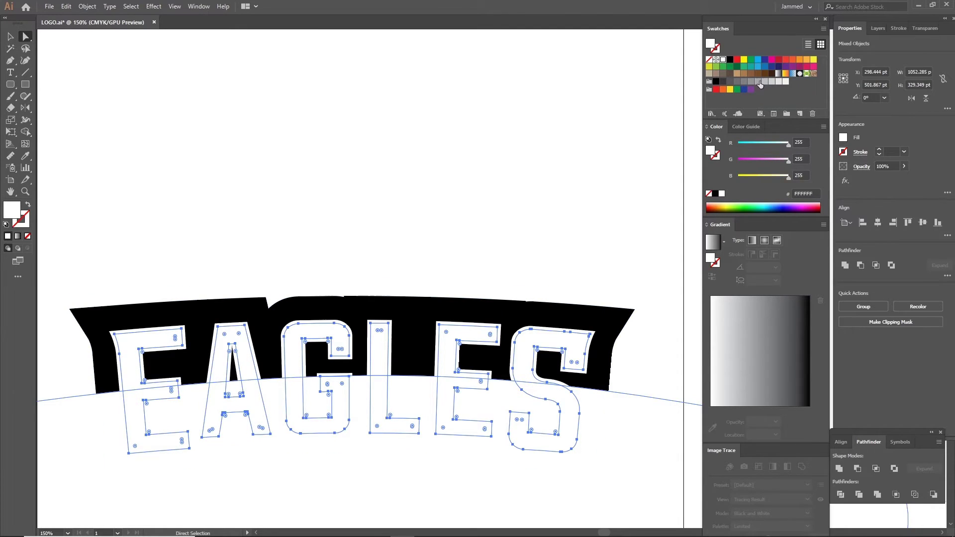
pyautogui.click(772, 81)
# Remove the inset letter areas above the curve with the Shape Builder tool and delete the leftover curved shape
pyautogui.hotkey('ctrl', '-')
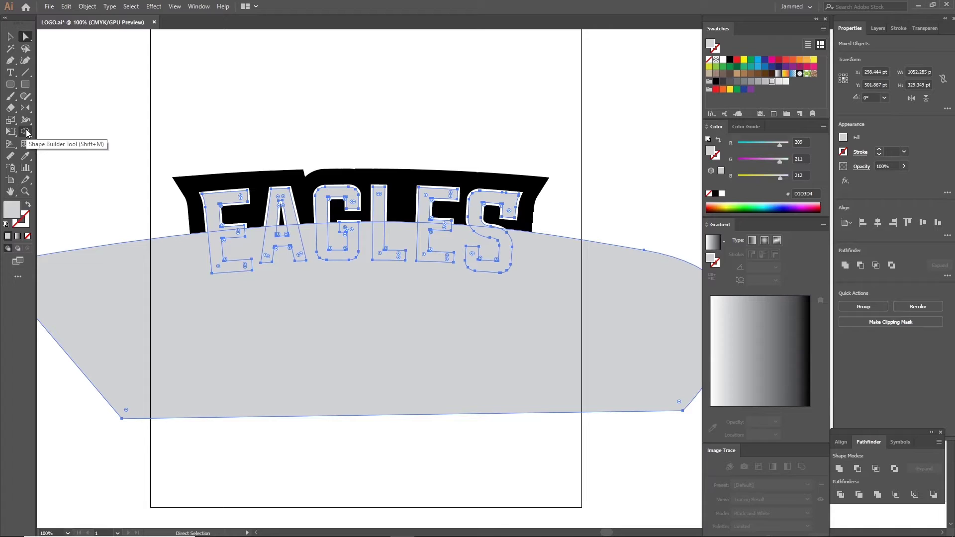
pyautogui.click(25, 133)
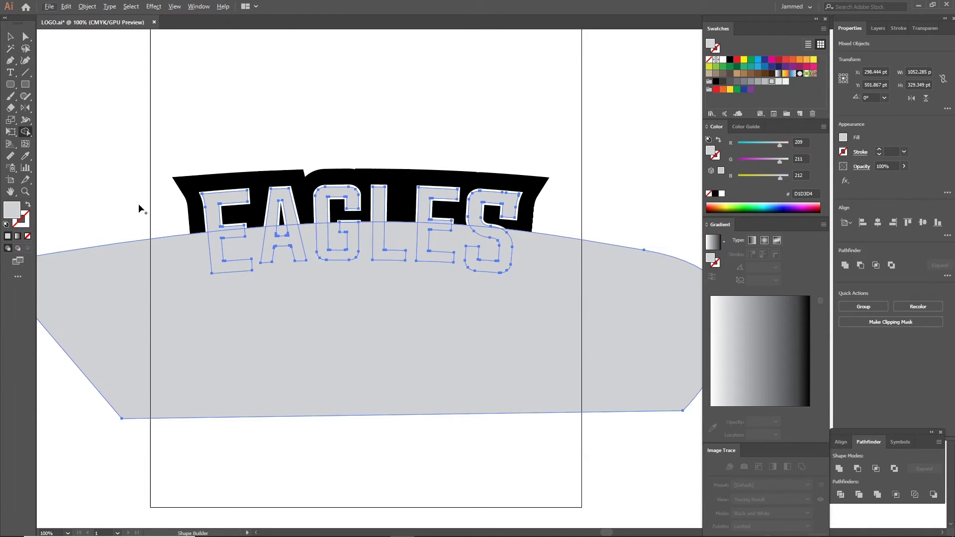
pyautogui.moveTo(125, 222)
pyautogui.mouseDown()
pyautogui.moveTo(230, 210)
pyautogui.moveTo(546, 211)
pyautogui.mouseUp()
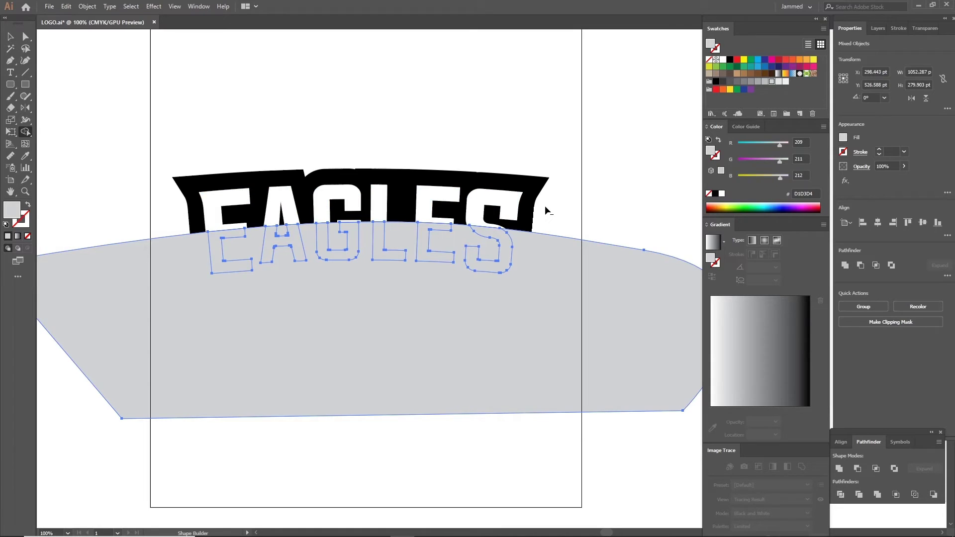
pyautogui.press('v')
pyautogui.click(586, 203)
pyautogui.click(566, 267)
pyautogui.press('Delete')
# Scale the whole logo down to about 460 pt wide
pyautogui.scroll(-2, 519, 306)
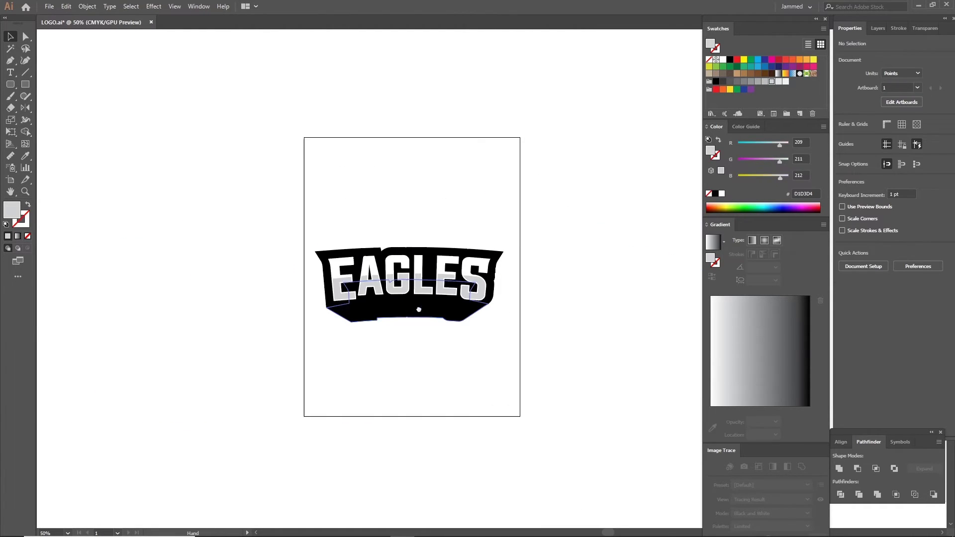
pyautogui.moveTo(291, 222); pyautogui.dragTo(532, 359)
pyautogui.moveTo(504, 323); pyautogui.dragTo(491, 317)
pyautogui.click(149, 201)
# Unite a copy of the whole logo into a single silhouette and send it to the back
pyautogui.moveTo(294, 226); pyautogui.dragTo(514, 347)
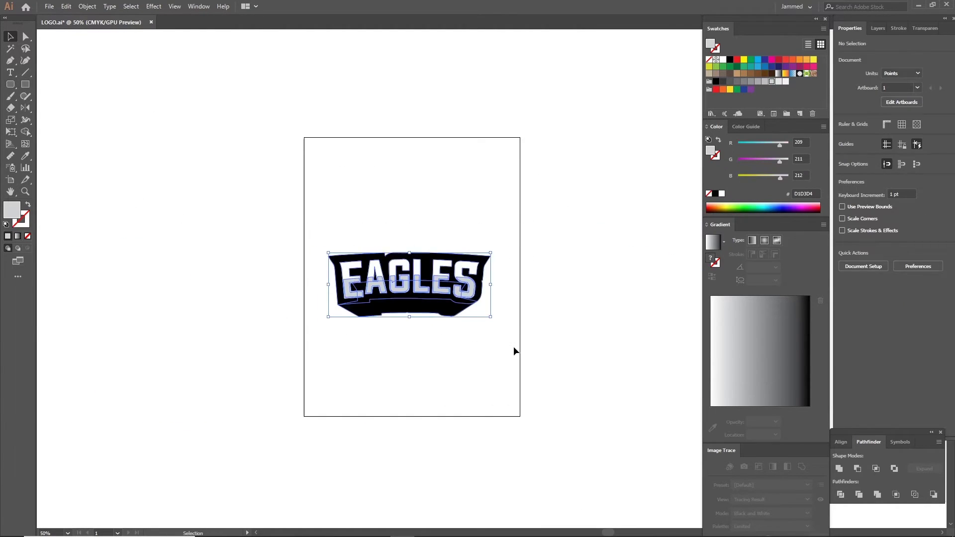
pyautogui.click(845, 265)
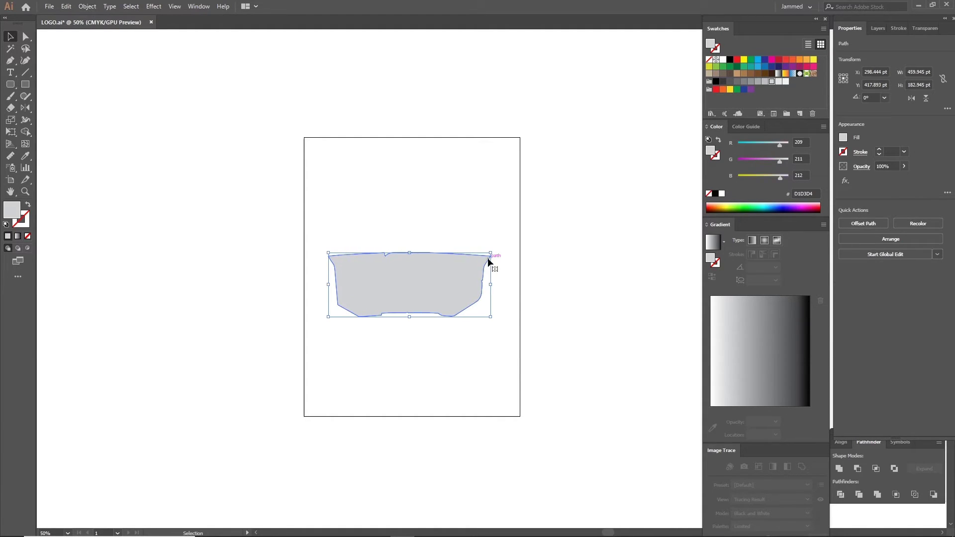
pyautogui.hotkey('ctrl', 'shift', '[')
# Offset the logo silhouette's path by 17 pt with miter joins and a miter limit of 4, and fill it with white
pyautogui.click(86, 7)
pyautogui.moveTo(125, 231)
pyautogui.click(259, 269)
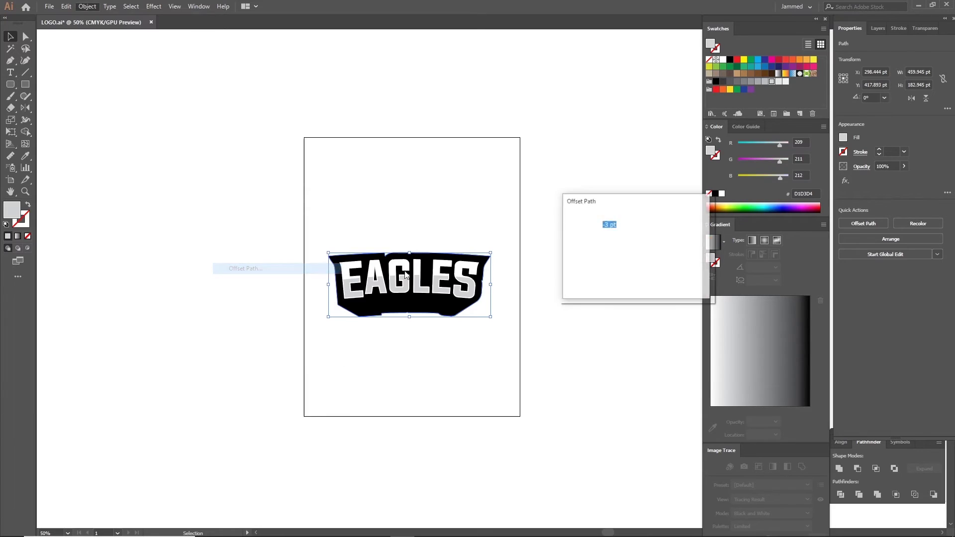
pyautogui.click(588, 278)
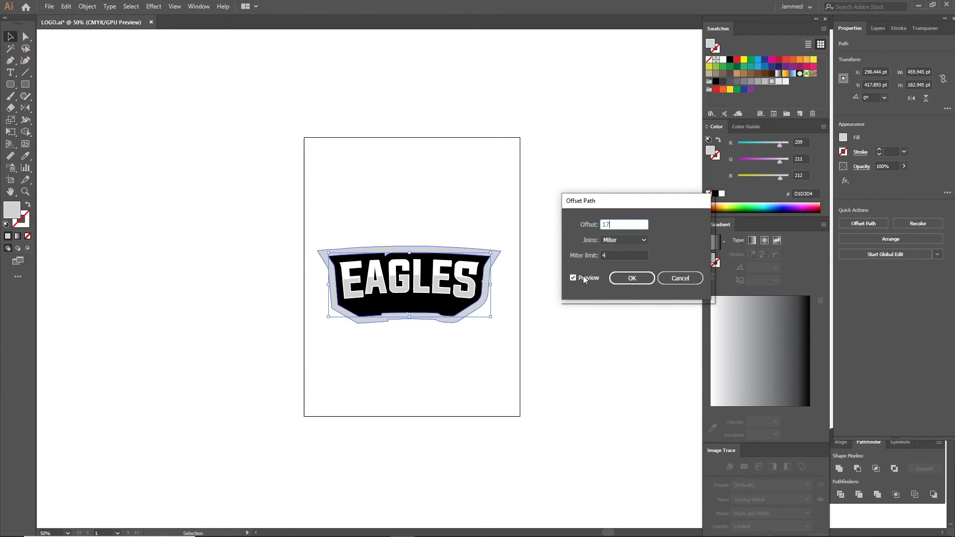
pyautogui.click(632, 278)
pyautogui.hotkey('ctrl', '=')
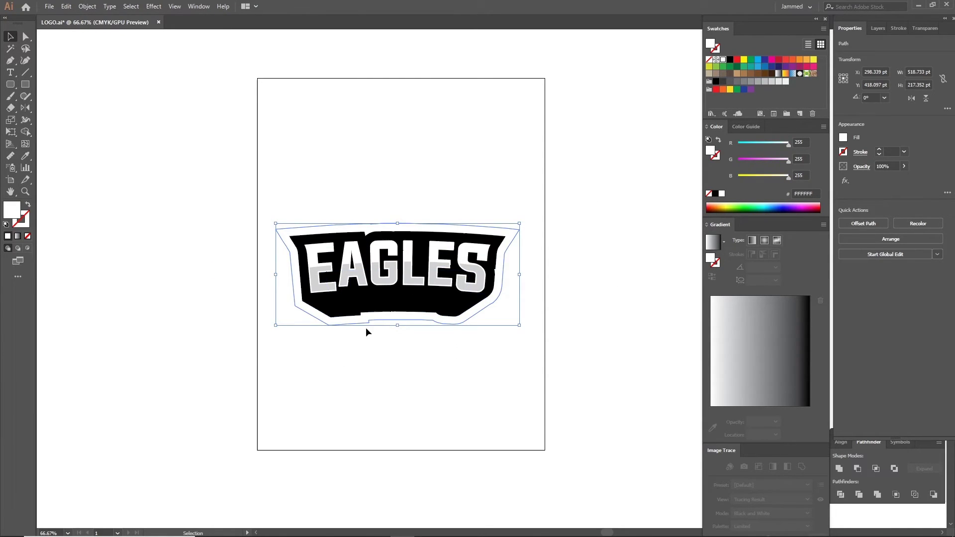
# Draw a square centered on the logo, send it to the back, and fill it with black sampled from the logo
pyautogui.click(388, 336)
pyautogui.press('m')
pyautogui.moveTo(396, 269); pyautogui.dragTo(564, 348)
pyautogui.hotkey('ctrl', 'shift', '[')
pyautogui.press('i')
pyautogui.click(466, 303)
pyautogui.press('v')
pyautogui.click(585, 324)
pyautogui.click(642, 318)
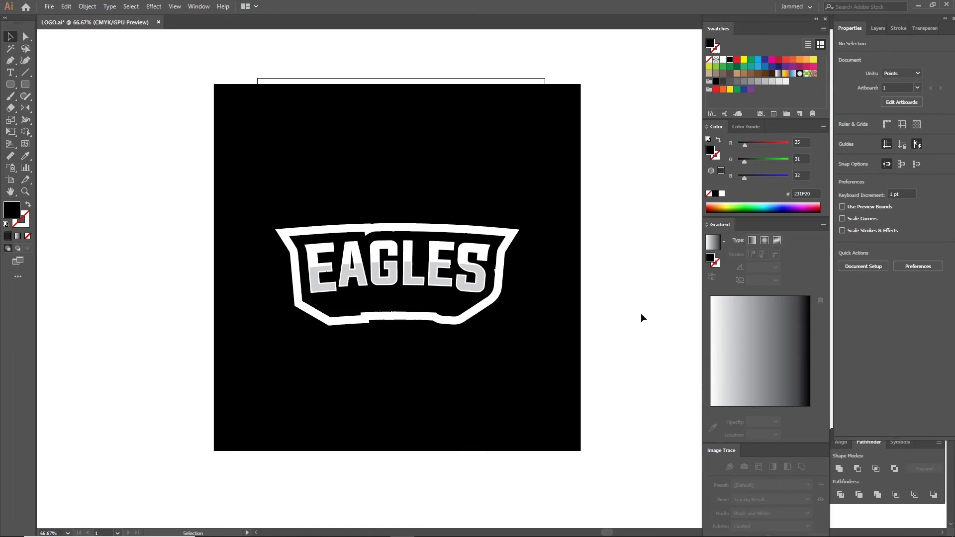